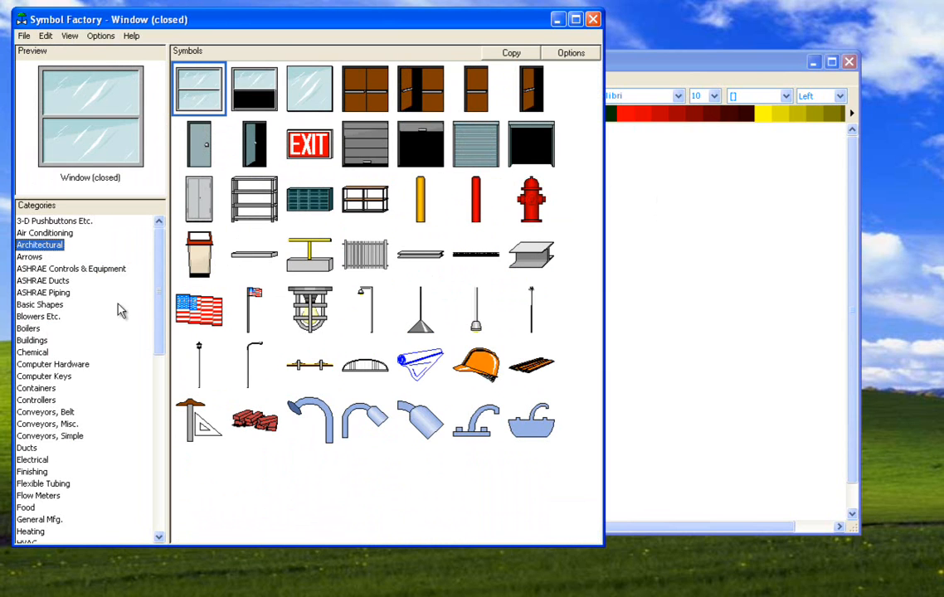
# - Copy the Boiler 1 symbol from the Boilers category
pyautogui.click(29, 328)
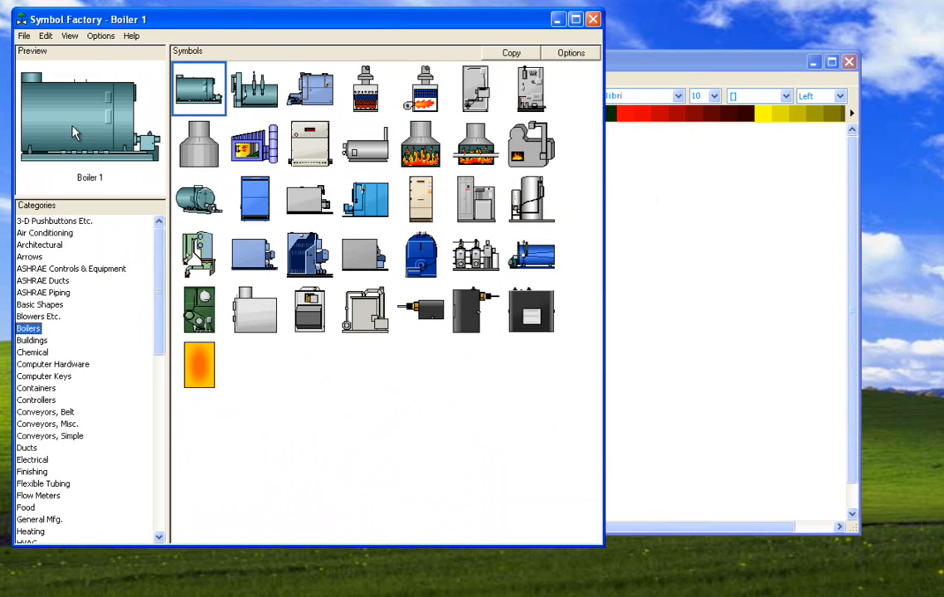
pyautogui.rightClick(73, 132)
pyautogui.click(93, 152)
# - Switch to the test2.axw screen editor and paste the boiler symbol as a WMF / EMF picture
pyautogui.click(643, 172)
pyautogui.moveTo(398, 68)
pyautogui.mouseDown()
pyautogui.moveTo(552, 244)
pyautogui.moveTo(398, 124)
pyautogui.moveTo(376, 57)
pyautogui.mouseUp()
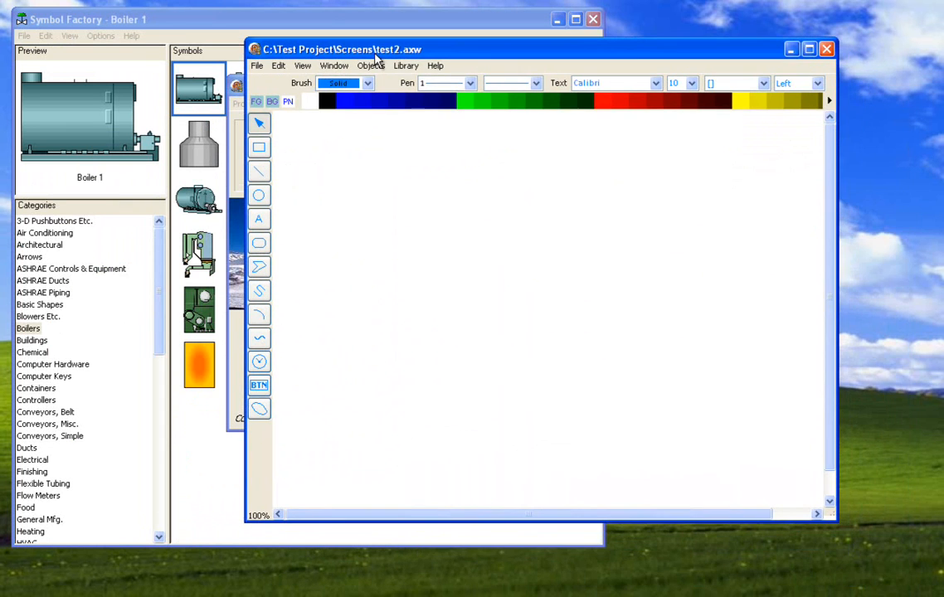
pyautogui.rightClick(373, 193)
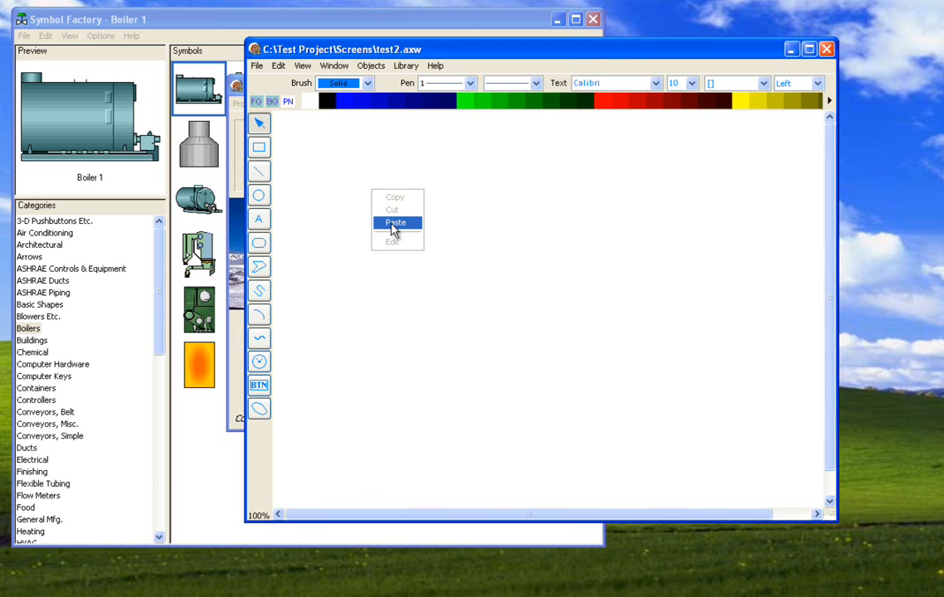
pyautogui.click(391, 224)
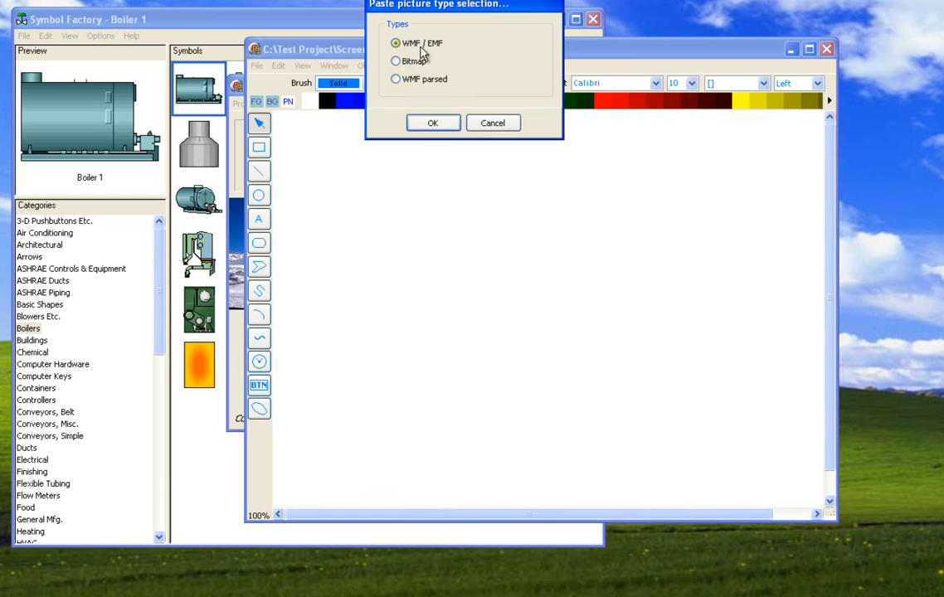
pyautogui.click(432, 122)
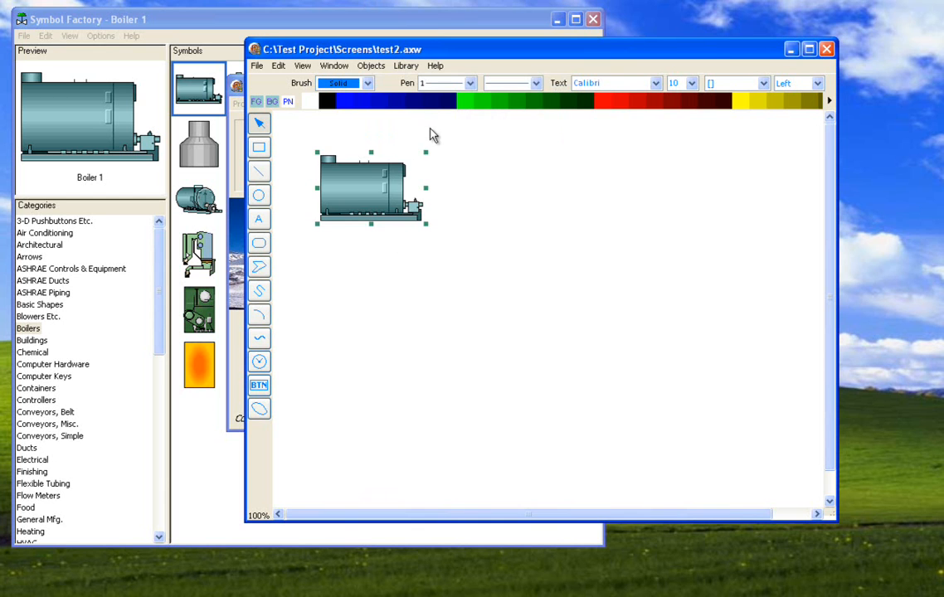
# - Reposition the pasted boiler, enlarge it to fill most of the canvas, and shrink it to a medium size
pyautogui.moveTo(392, 192); pyautogui.dragTo(438, 198)
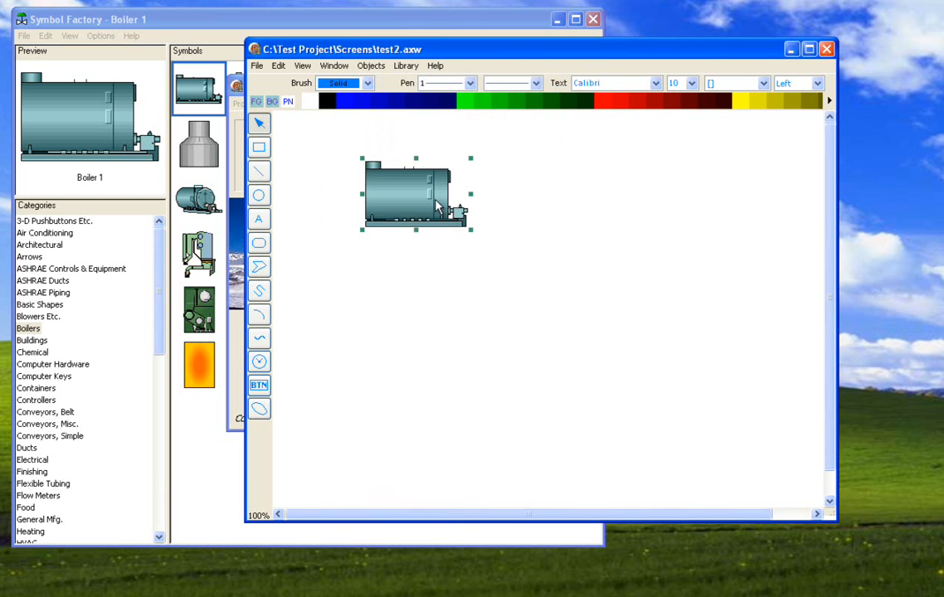
pyautogui.moveTo(470, 231); pyautogui.dragTo(730, 421)
pyautogui.moveTo(626, 345); pyautogui.dragTo(602, 344)
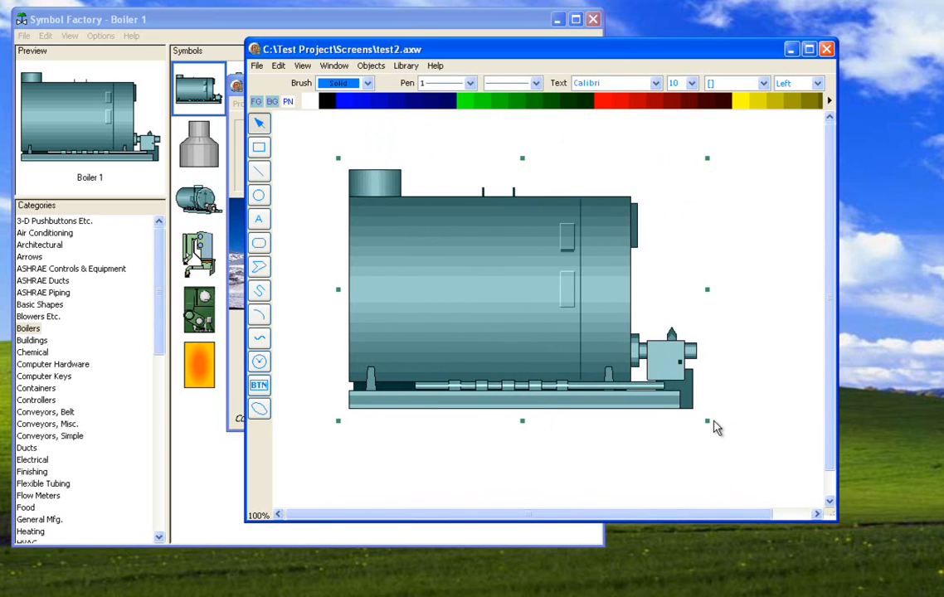
pyautogui.moveTo(709, 427); pyautogui.dragTo(560, 317)
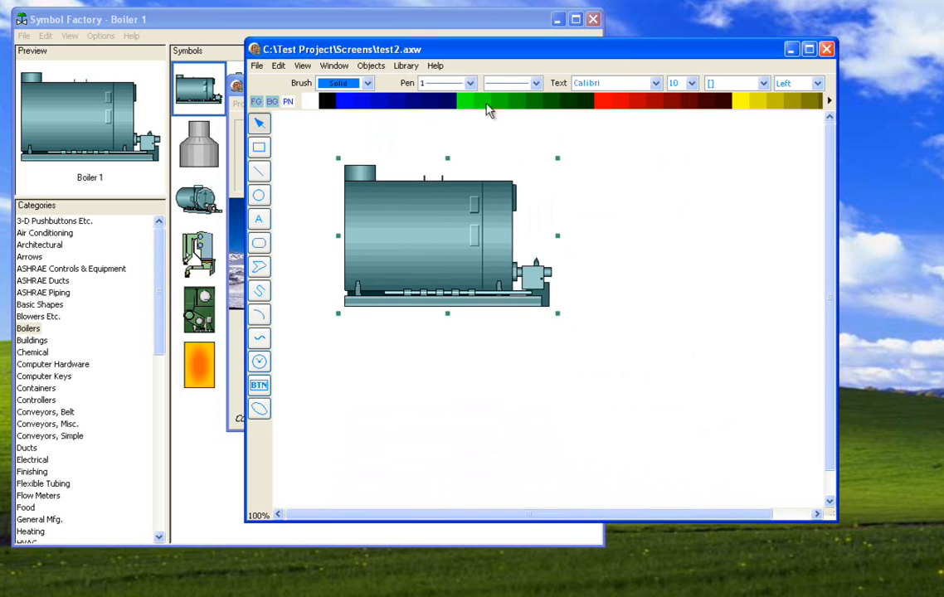
# - Try a red foreground color on the boiler picture and shift it slightly on the canvas
pyautogui.click(608, 106)
pyautogui.moveTo(473, 225)
pyautogui.mouseDown()
pyautogui.moveTo(516, 225)
pyautogui.moveTo(474, 228)
pyautogui.mouseUp()
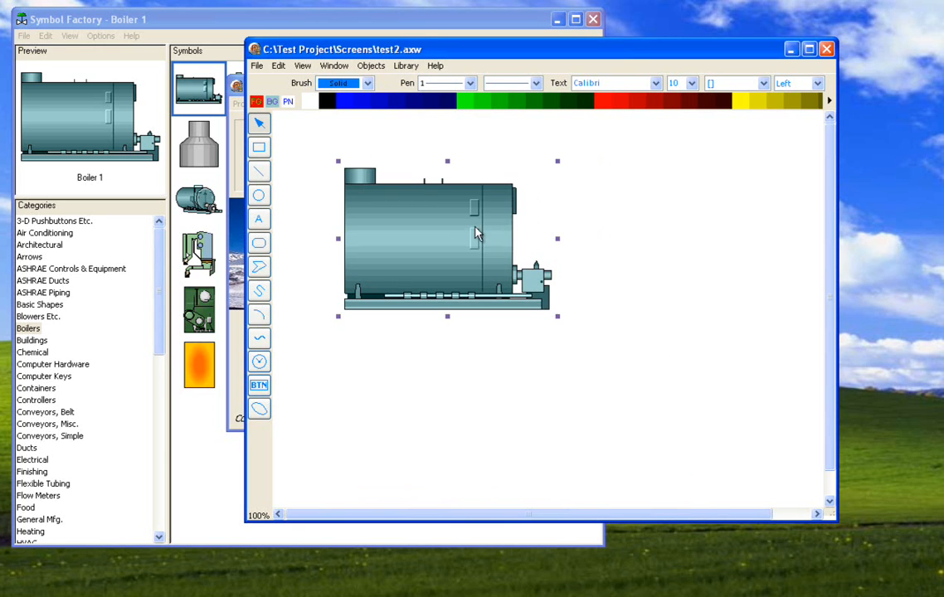
pyautogui.moveTo(394, 248); pyautogui.dragTo(413, 238)
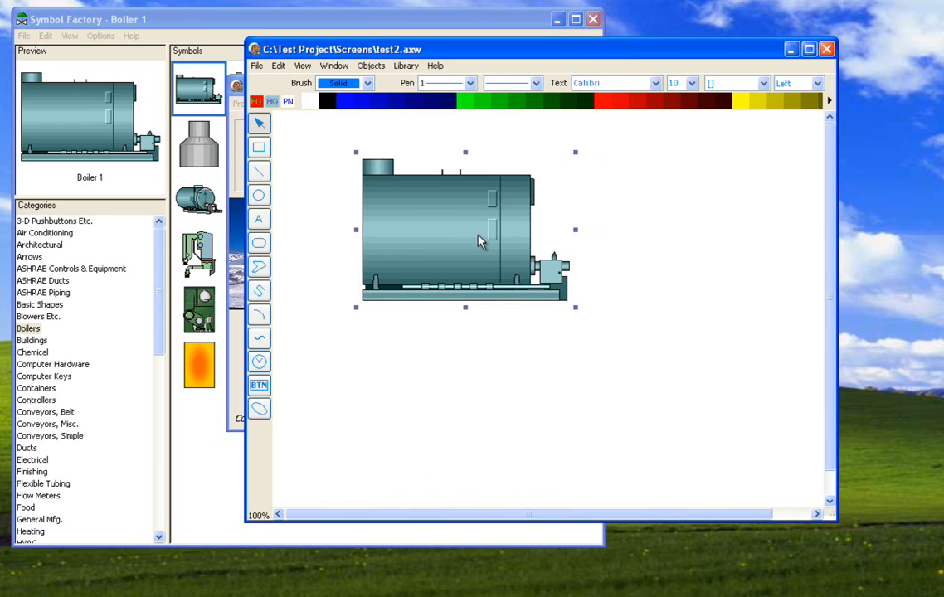
# - Delete the boiler from the canvas and copy the Boiler 1 symbol again from Symbol Factory
pyautogui.press('Delete')
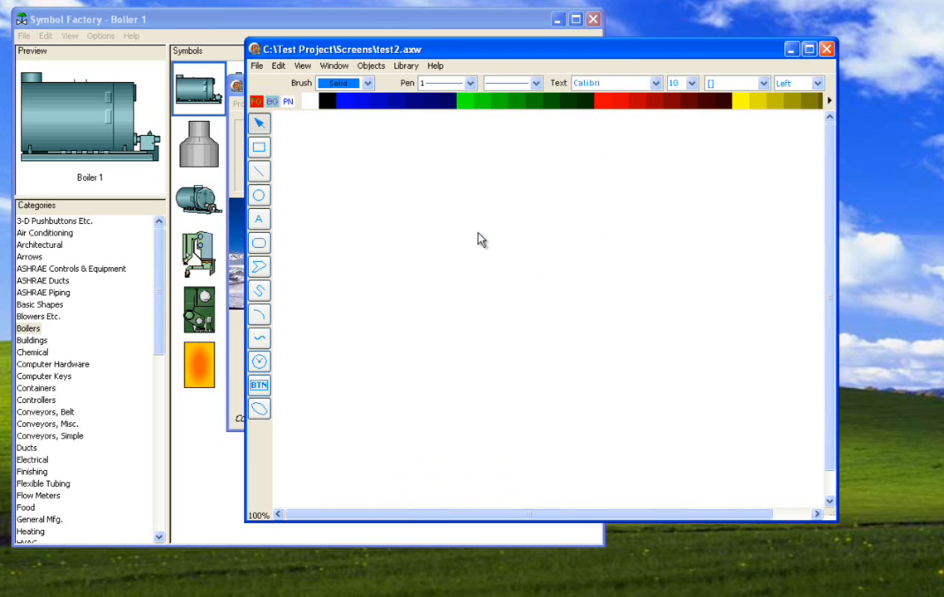
pyautogui.click(114, 137)
pyautogui.rightClick(93, 105)
pyautogui.click(116, 144)
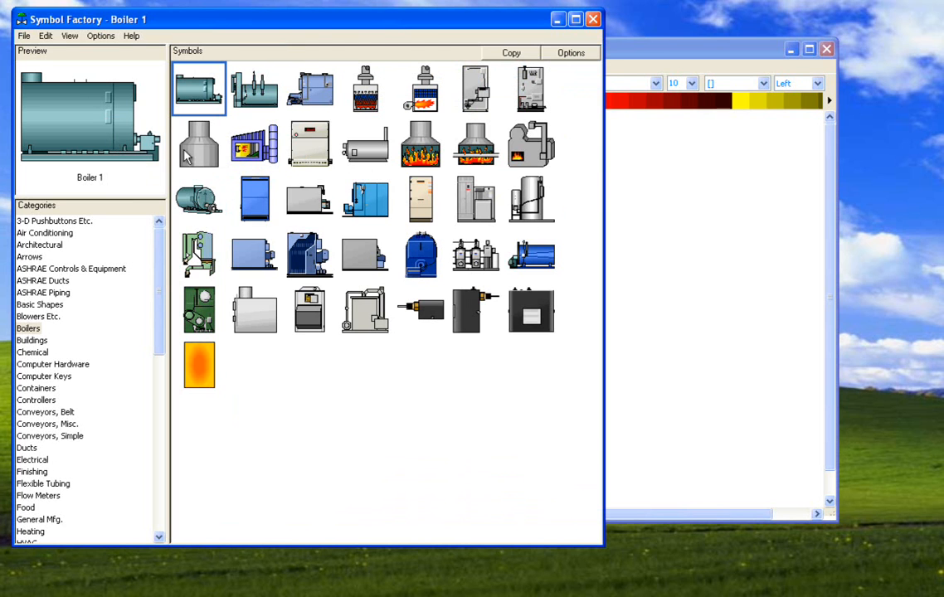
# - Paste the newly copied boiler symbol as a picture onto the test2.axw canvas
pyautogui.click(628, 148)
pyautogui.rightClick(442, 206)
pyautogui.click(458, 233)
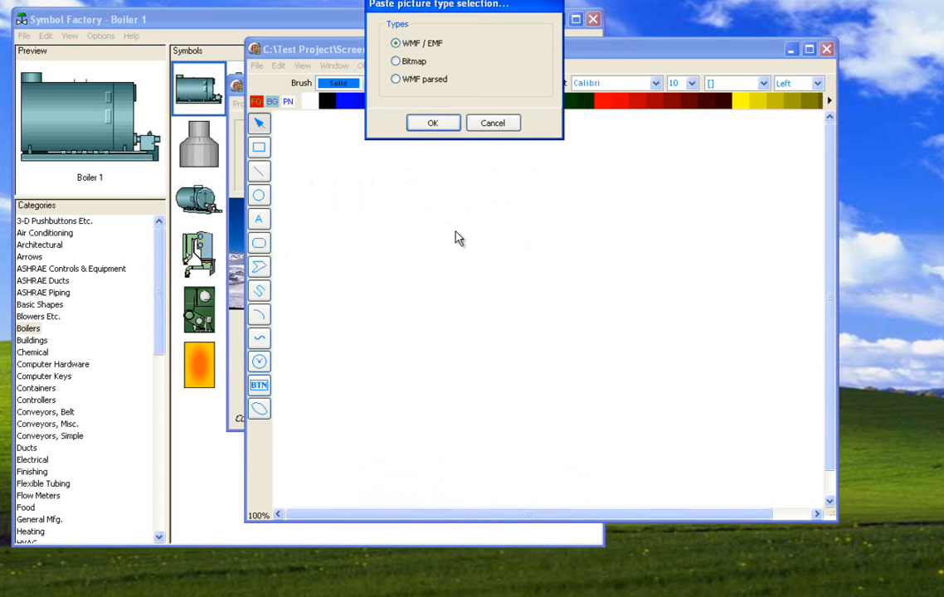
pyautogui.click(430, 123)
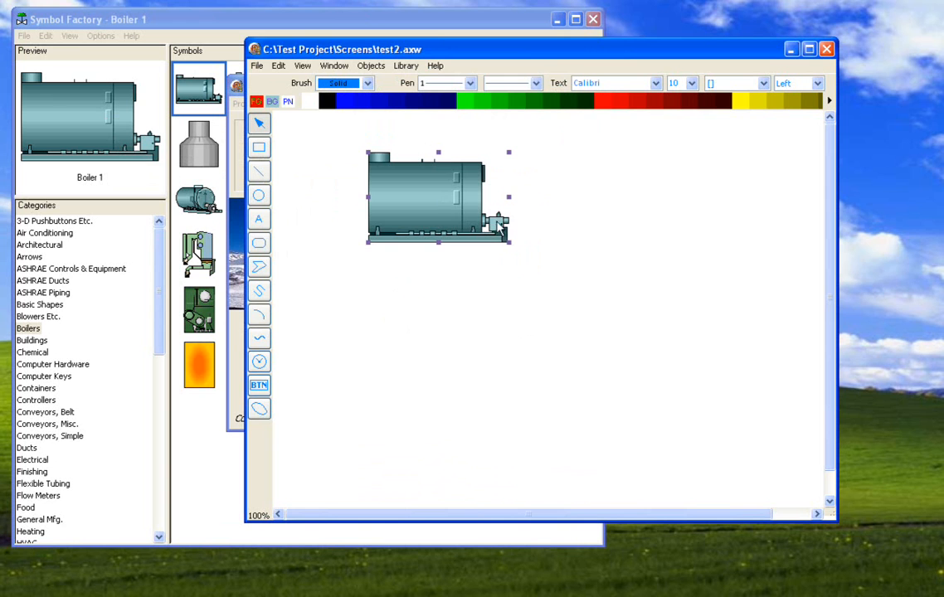
# - Enlarge the pasted boiler picture, move it slightly, and reduce it to a moderate size
pyautogui.moveTo(510, 246); pyautogui.dragTo(599, 331)
pyautogui.moveTo(499, 272); pyautogui.dragTo(494, 281)
pyautogui.moveTo(592, 345); pyautogui.dragTo(531, 272)
# - Try several green, blue and red foreground colors on the boiler picture, and delete it from the canvas
pyautogui.click(469, 98)
pyautogui.click(419, 101)
pyautogui.click(488, 104)
pyautogui.click(518, 101)
pyautogui.click(584, 102)
pyautogui.click(601, 103)
pyautogui.click(562, 103)
pyautogui.click(492, 105)
pyautogui.click(421, 103)
pyautogui.moveTo(424, 221); pyautogui.dragTo(437, 233)
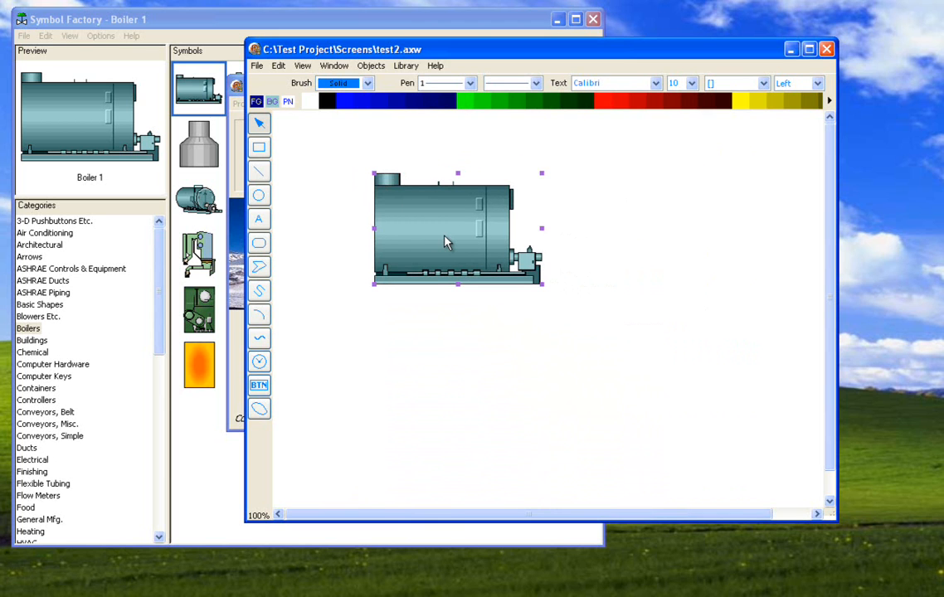
pyautogui.press('Delete')
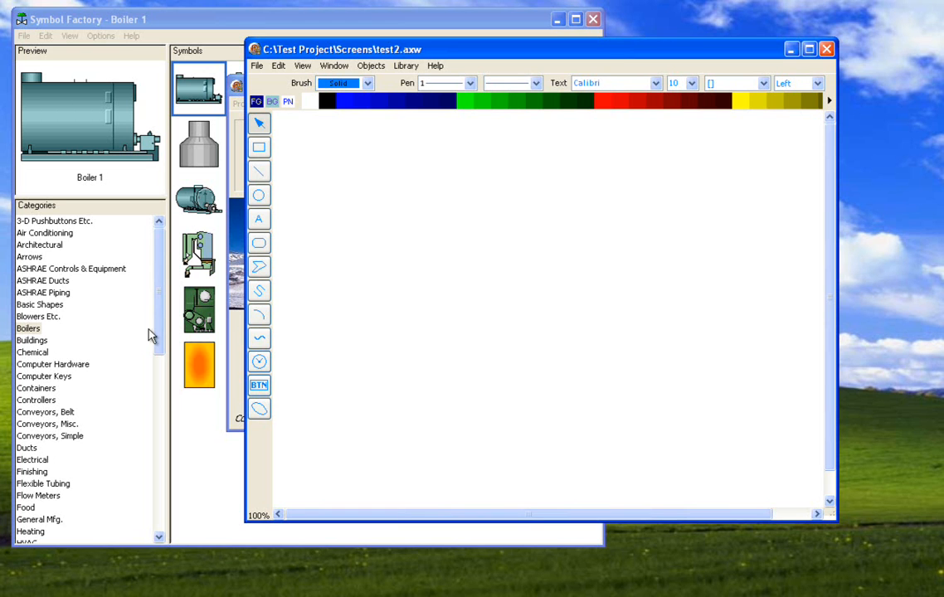
# - Copy the Motor 3 symbol from the Motors category in Symbol Factory
pyautogui.moveTo(157, 331); pyautogui.dragTo(161, 396)
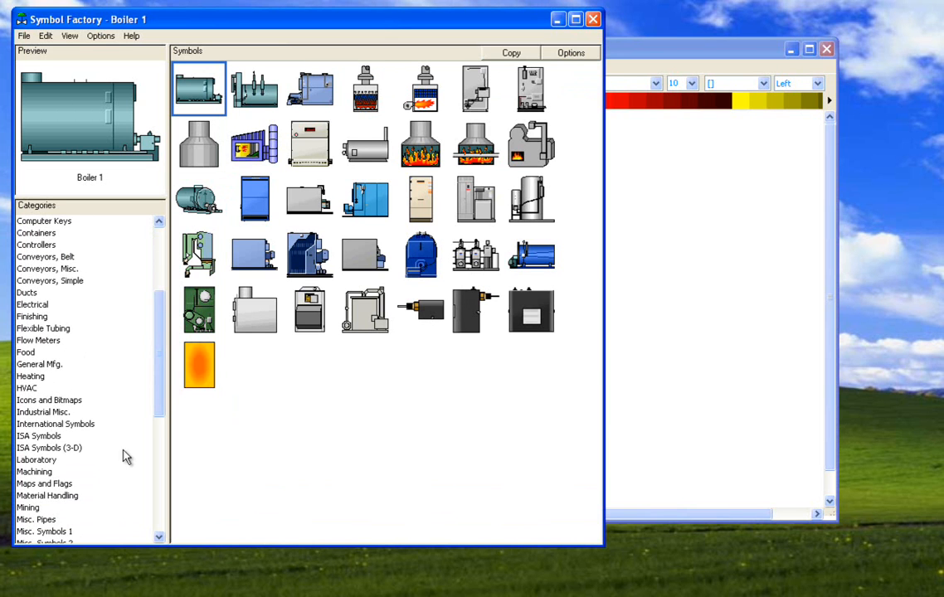
pyautogui.moveTo(156, 399); pyautogui.dragTo(156, 437)
pyautogui.click(34, 460)
pyautogui.click(292, 98)
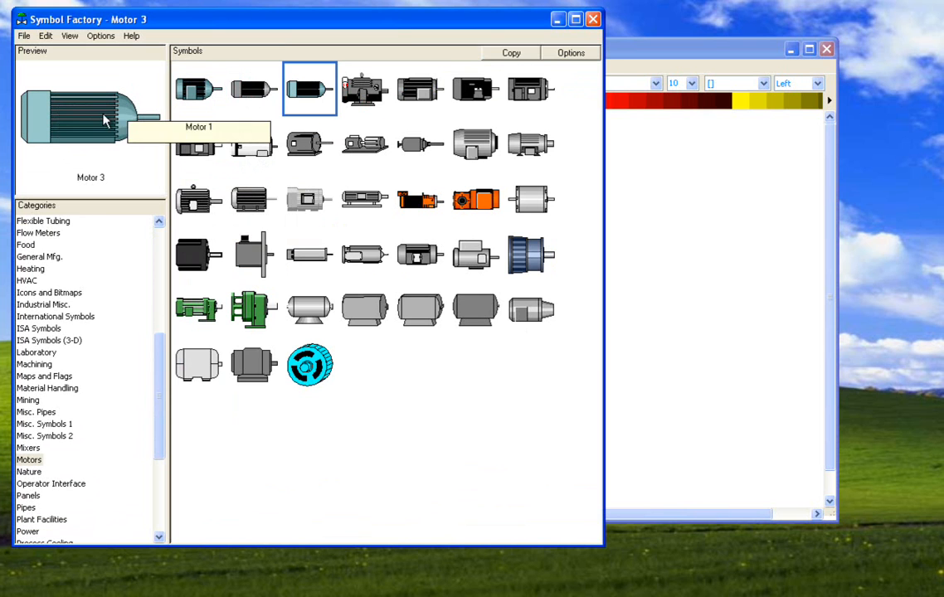
pyautogui.rightClick(98, 119)
pyautogui.click(116, 142)
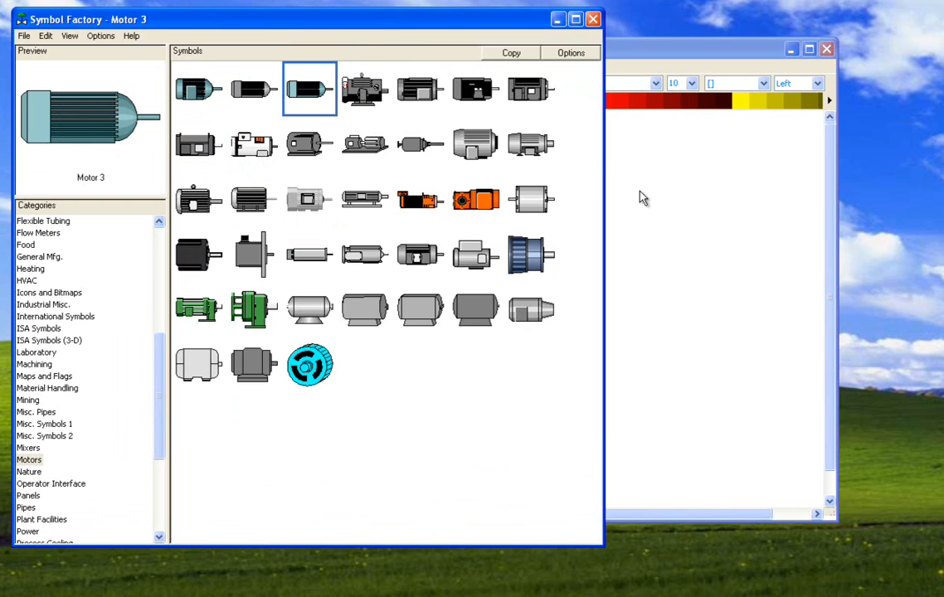
# - Paste the motor symbol into test2.axw as WMF parsed and accept the WMF import
pyautogui.click(643, 196)
pyautogui.rightClick(451, 214)
pyautogui.click(470, 241)
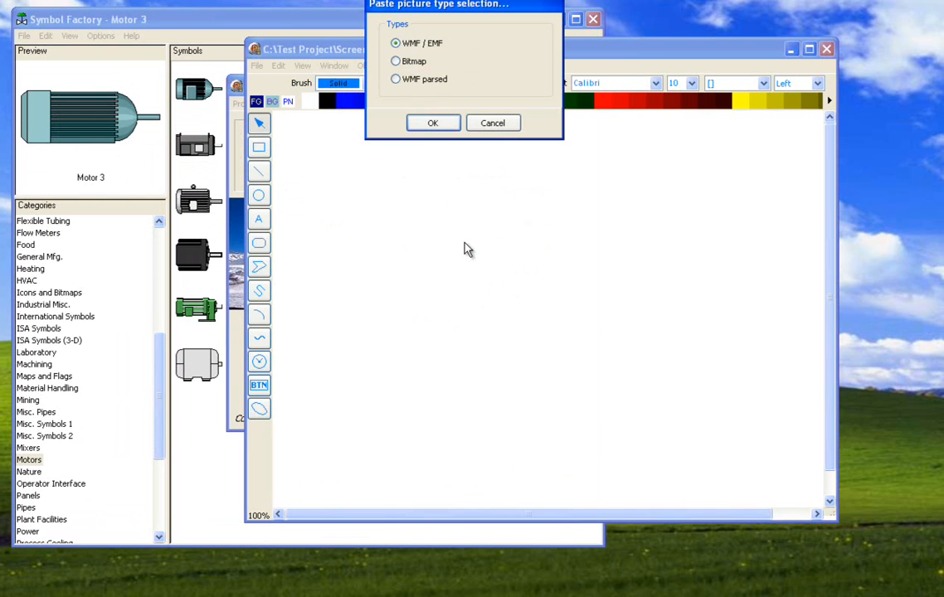
pyautogui.click(401, 86)
pyautogui.click(432, 123)
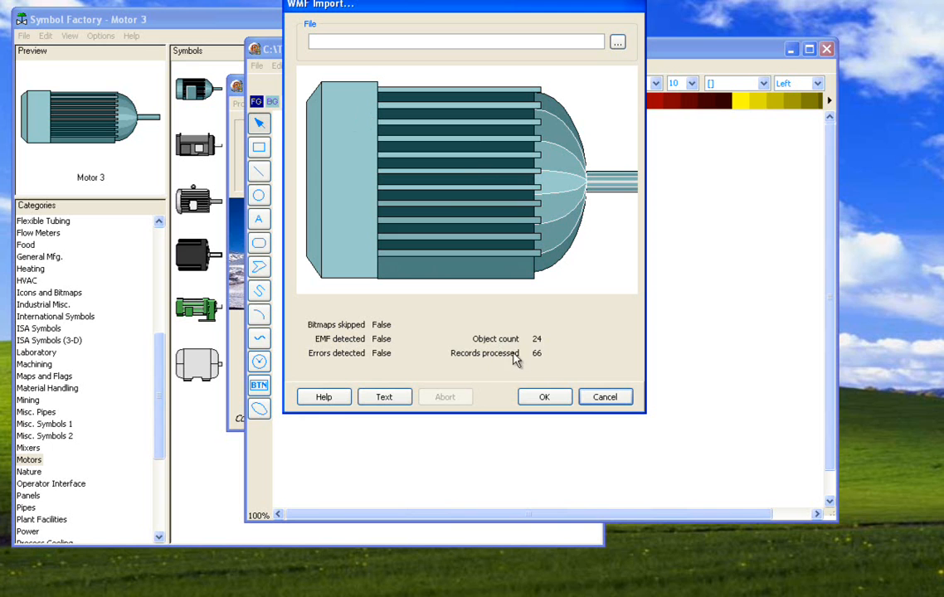
pyautogui.click(549, 397)
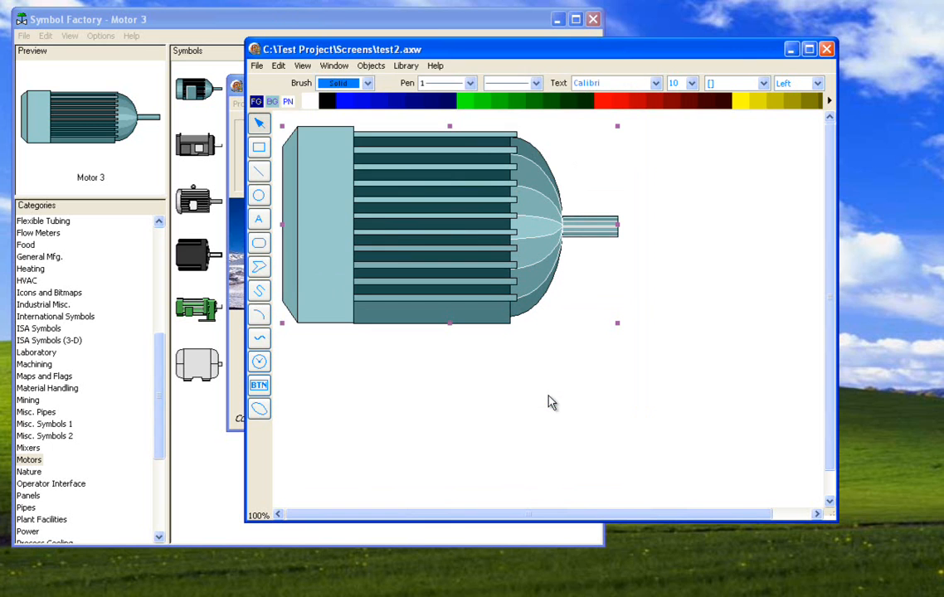
# - Resize the imported motor group and move it toward the middle of the canvas
pyautogui.moveTo(541, 318); pyautogui.dragTo(543, 320)
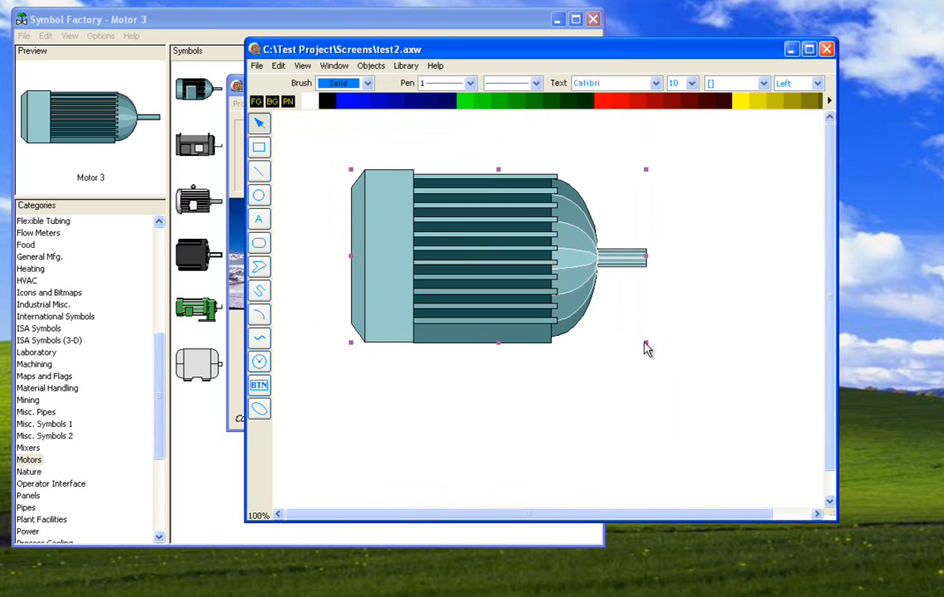
pyautogui.moveTo(646, 343); pyautogui.dragTo(697, 390)
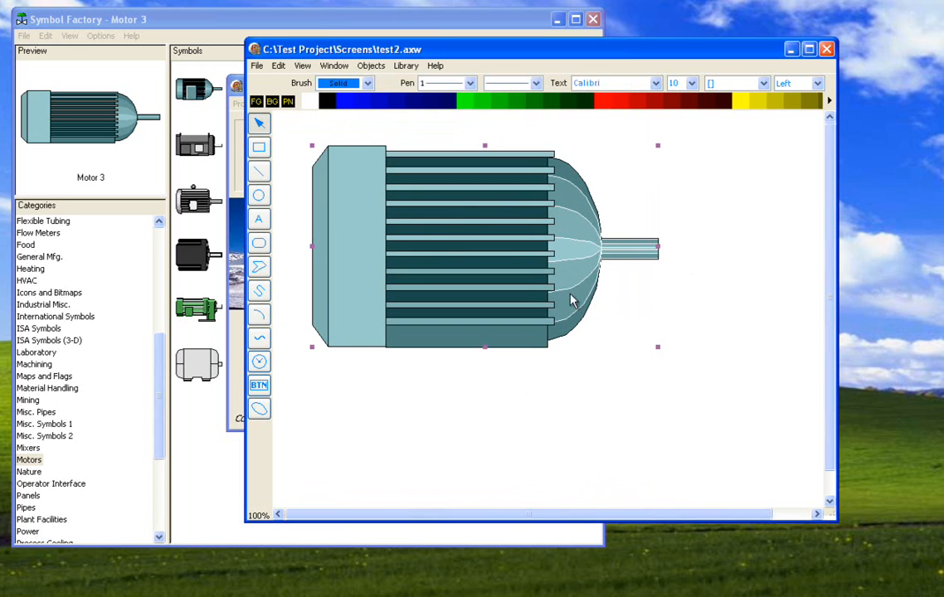
pyautogui.moveTo(569, 297); pyautogui.dragTo(593, 336)
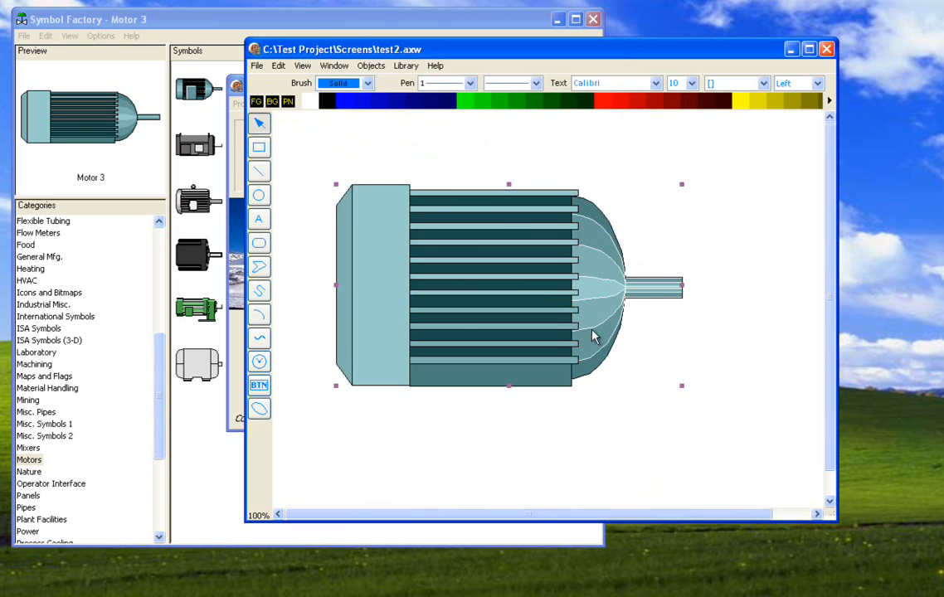
# - Open the motor's group configuration and go through its polygon lines to select the wide rectangular end panel
pyautogui.rightClick(473, 230)
pyautogui.click(493, 282)
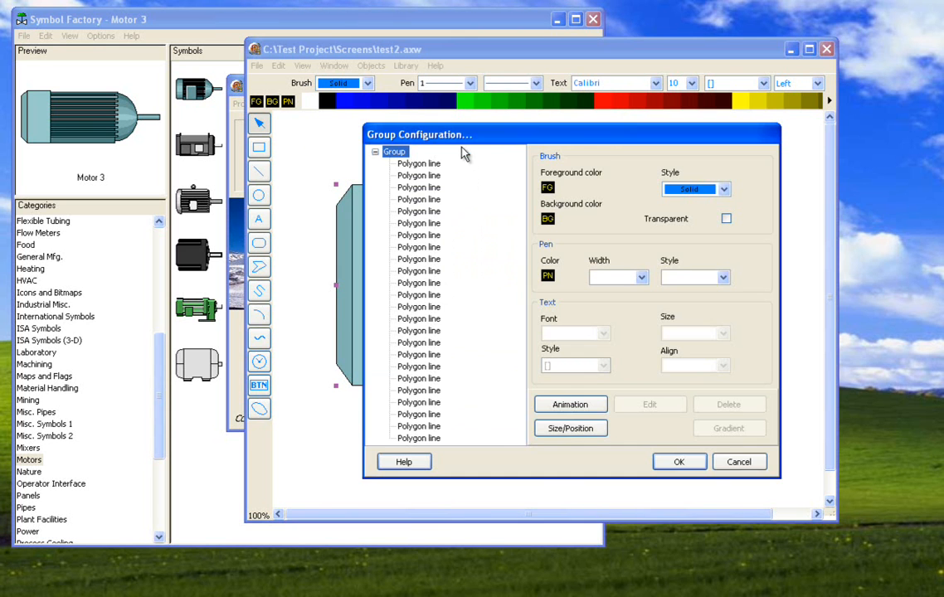
pyautogui.moveTo(462, 141); pyautogui.dragTo(715, 80)
pyautogui.click(707, 112)
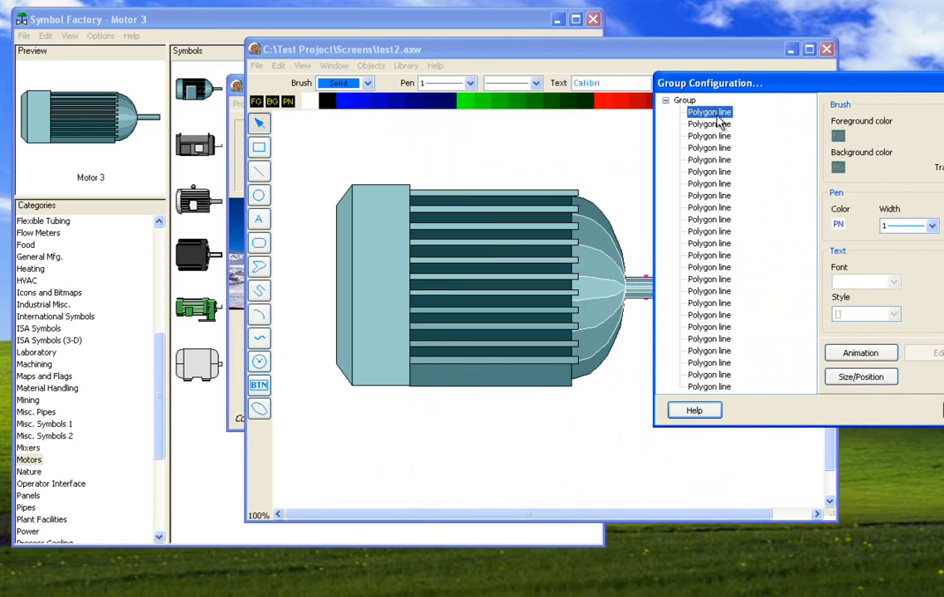
pyautogui.press('Down')
pyautogui.press('Down')
pyautogui.press('Down')
pyautogui.press('Down')
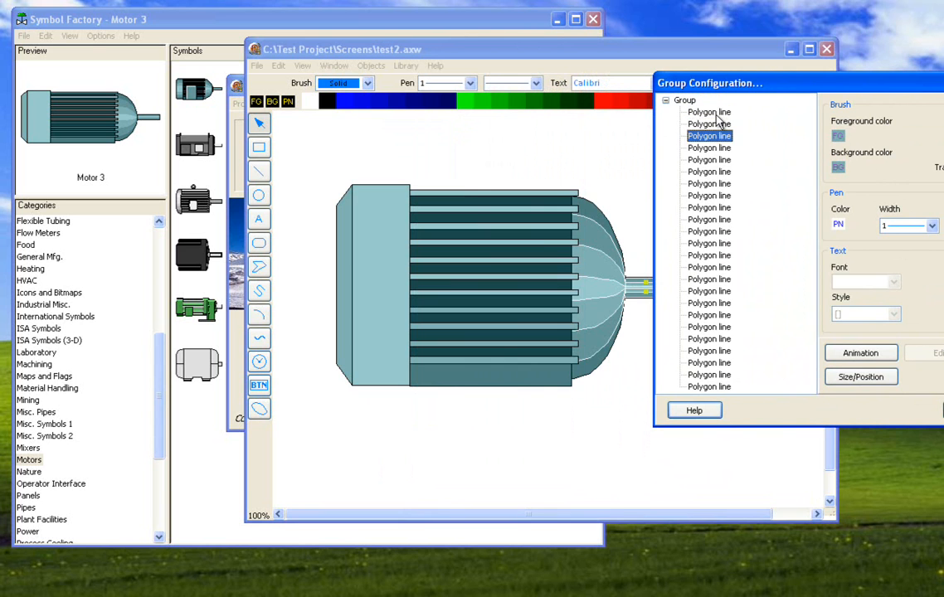
pyautogui.press('Down')
pyautogui.press('Down')
pyautogui.press('Down')
pyautogui.press('Down')
pyautogui.press('Down')
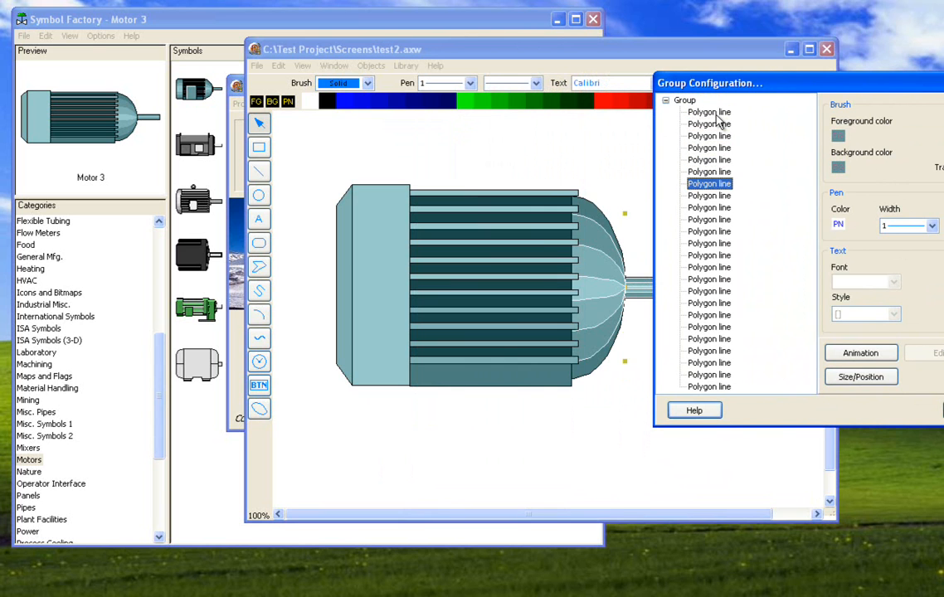
pyautogui.press('Down')
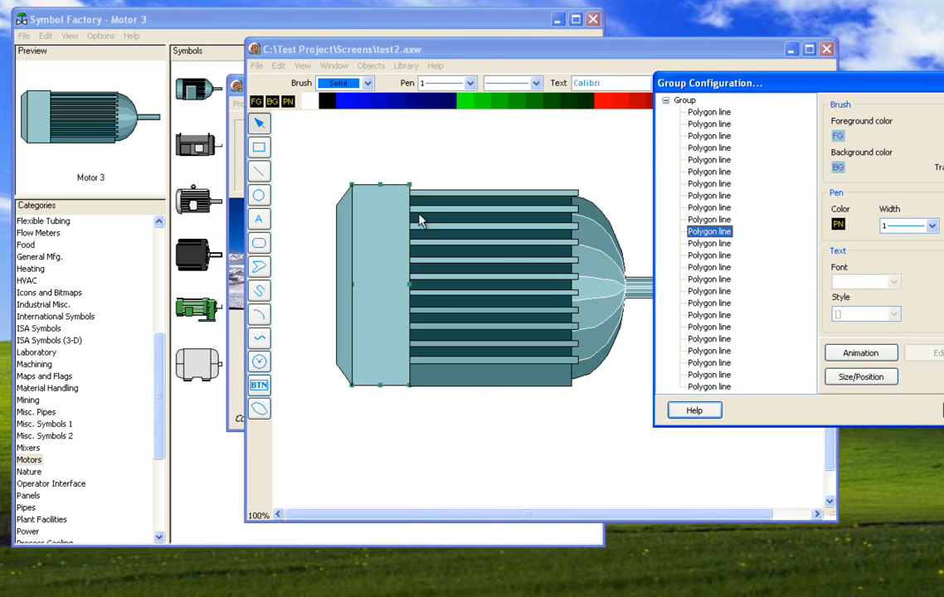
# - Set the end panel polygon's brush foreground color to red (255, 0, 0)
pyautogui.click(839, 138)
pyautogui.click(311, 190)
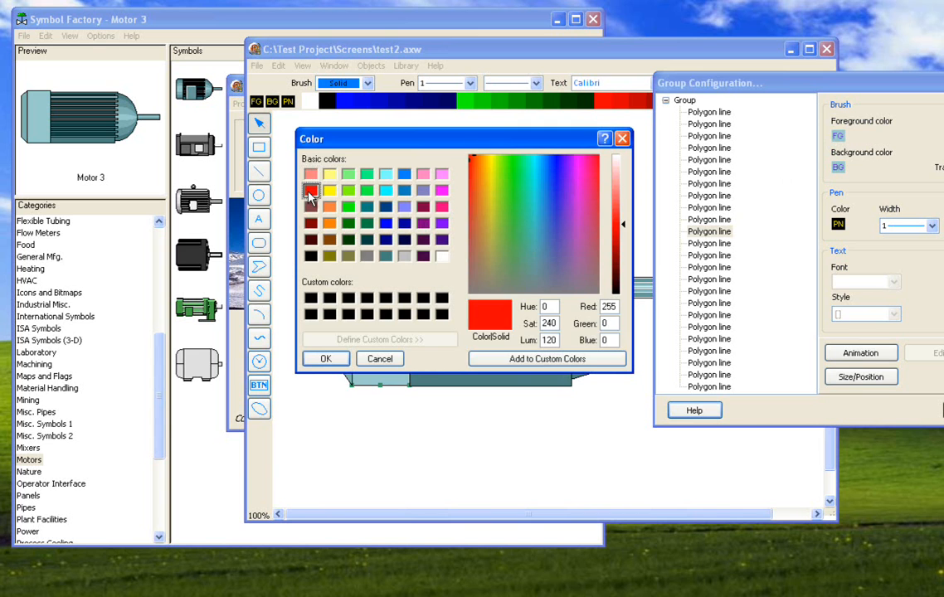
pyautogui.click(326, 358)
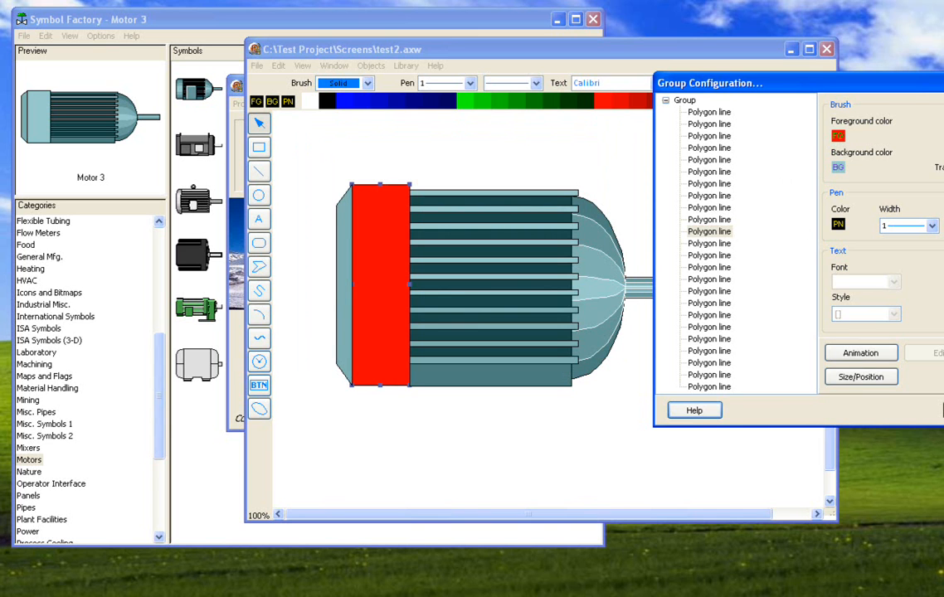
# - Give the end panel polygon a diagonal hatch brush with a light gray background color
pyautogui.click(838, 167)
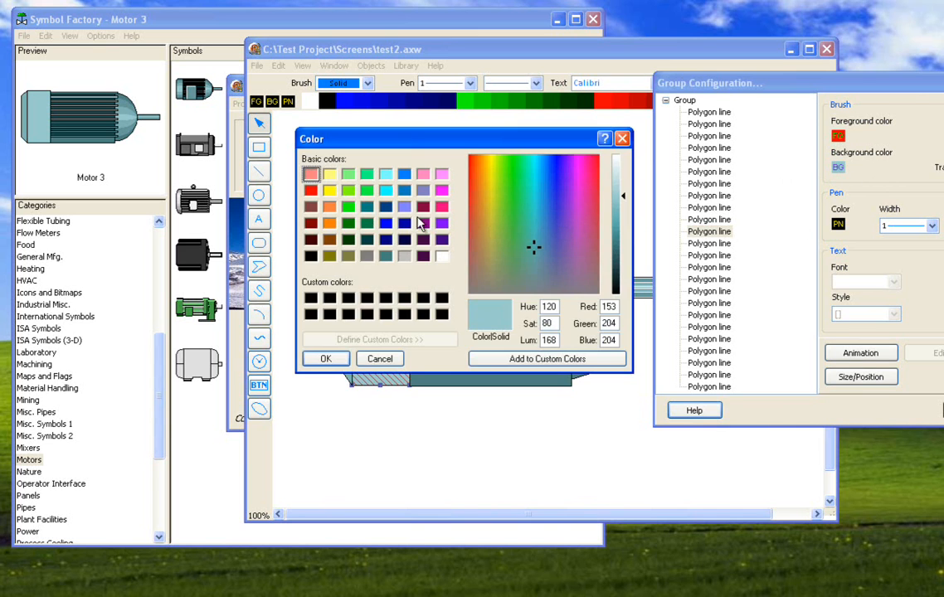
pyautogui.click(404, 255)
pyautogui.click(326, 358)
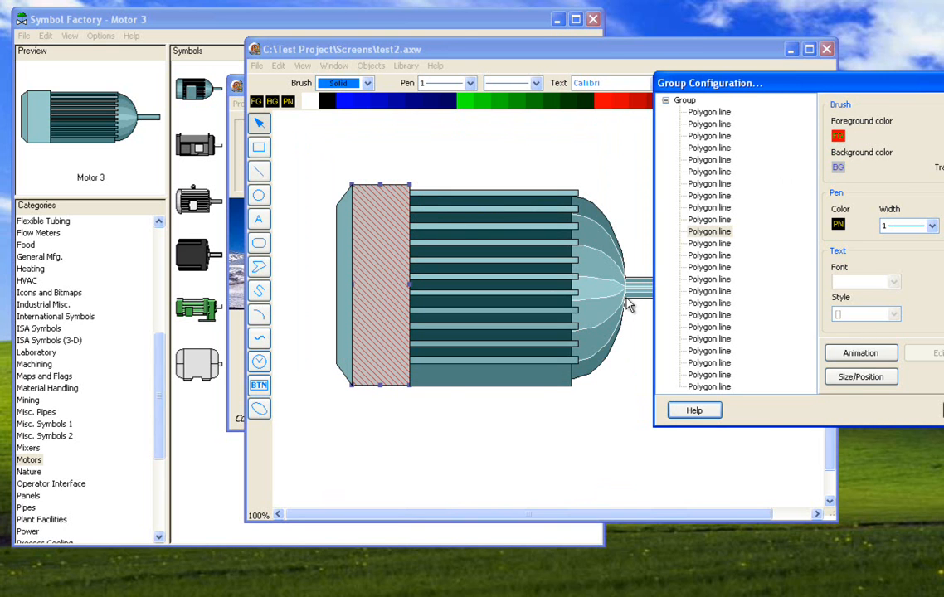
# - View the animation actions available for the end panel polygon and close them without enabling any
pyautogui.click(838, 353)
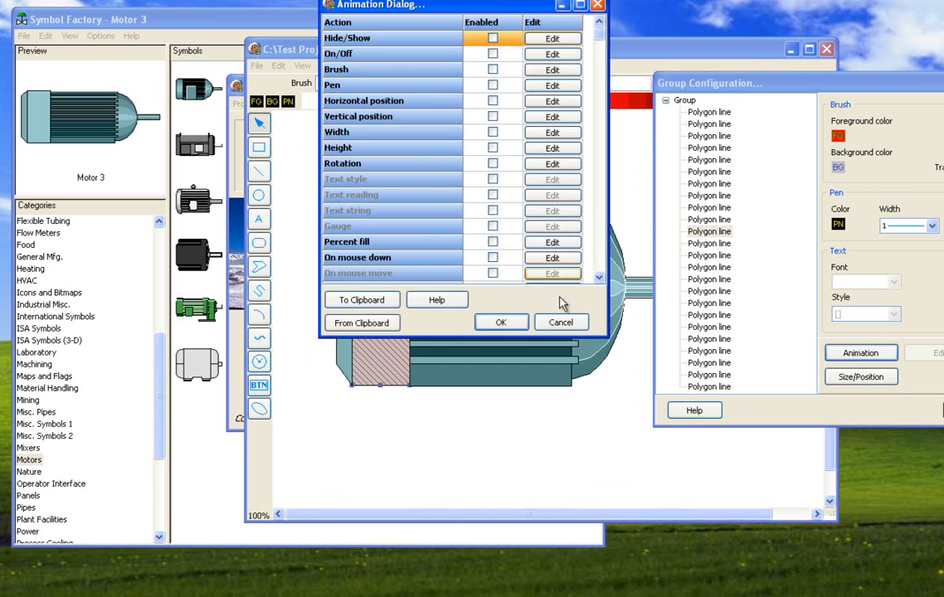
pyautogui.click(561, 322)
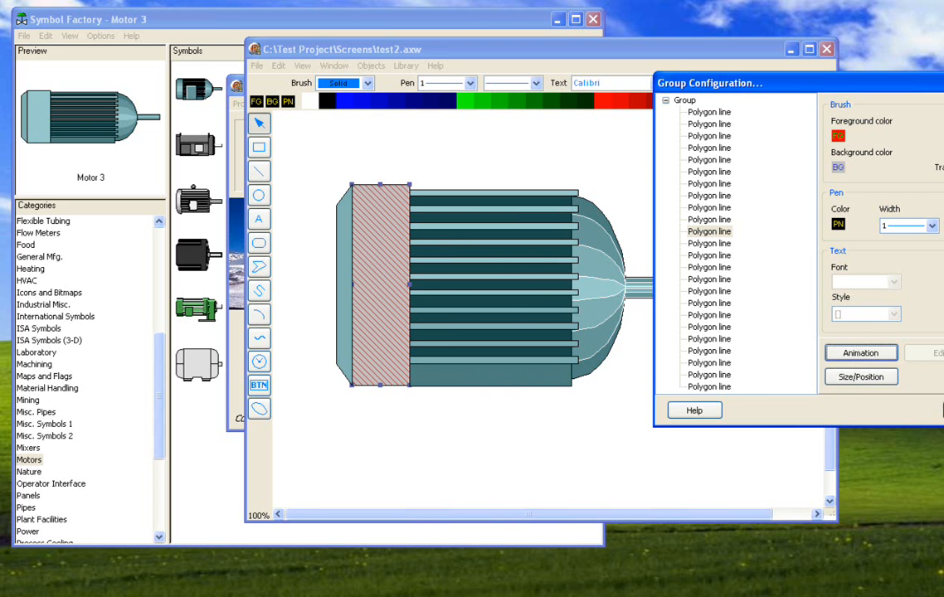
# - Close the group configuration without keeping the panel changes and ungroup the motor symbol into separate polygons
pyautogui.click(943, 411)
pyautogui.click(539, 254)
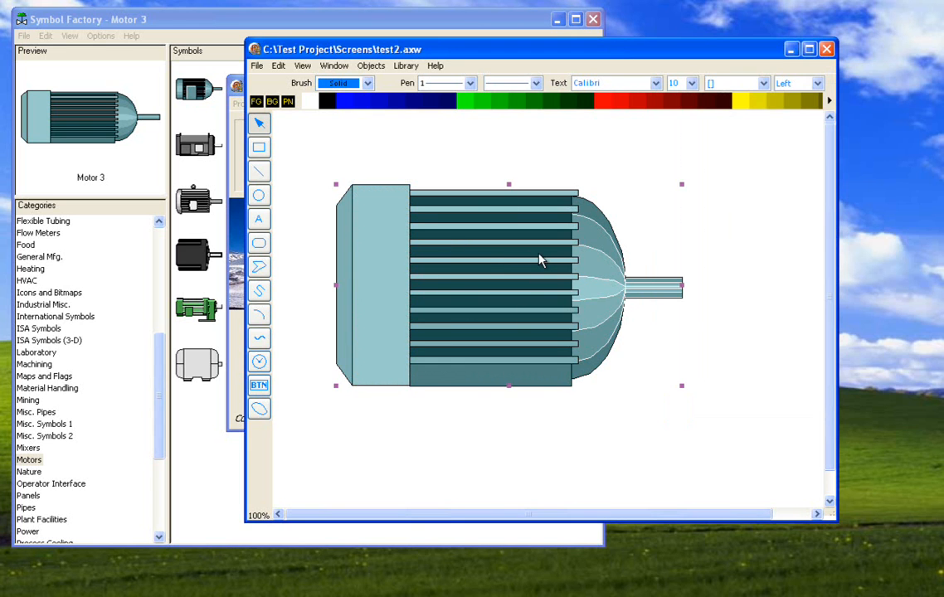
pyautogui.click(368, 67)
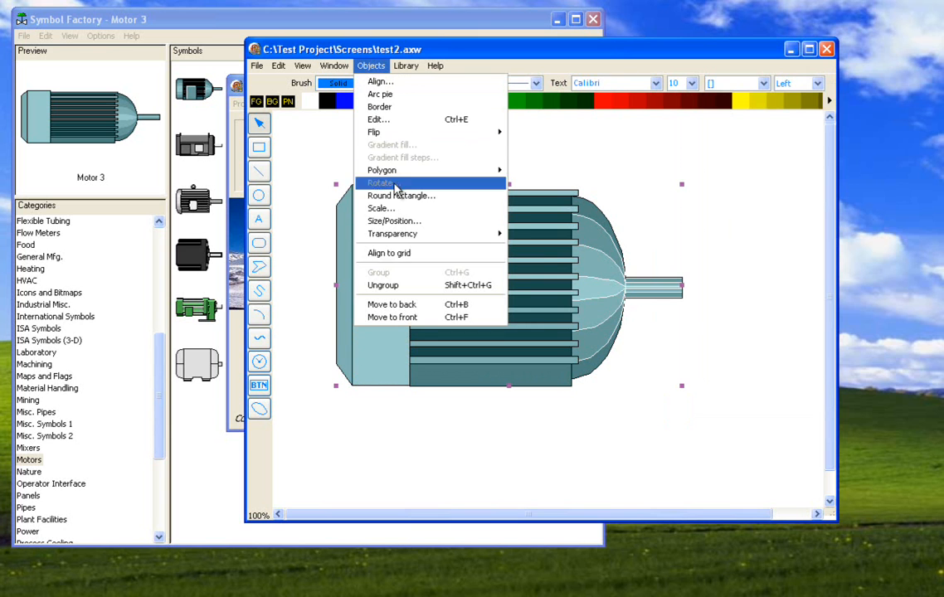
pyautogui.click(383, 285)
pyautogui.click(449, 424)
# - Pull the ungrouped motor apart by moving its end panel, end cap, fins and dome pieces to separate positions
pyautogui.moveTo(358, 338); pyautogui.dragTo(475, 414)
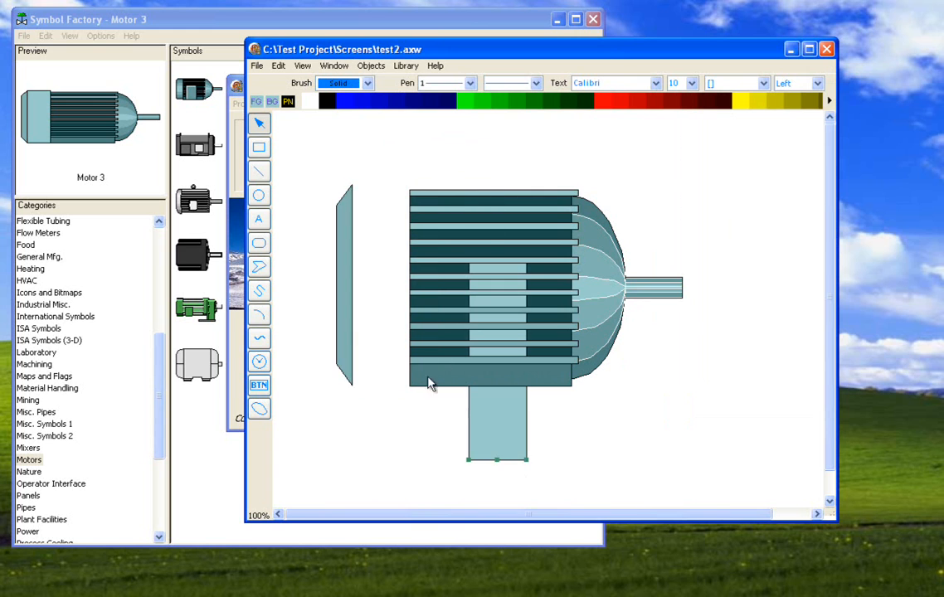
pyautogui.moveTo(343, 333); pyautogui.dragTo(328, 323)
pyautogui.moveTo(415, 314); pyautogui.dragTo(366, 295)
pyautogui.moveTo(425, 285); pyautogui.dragTo(419, 184)
pyautogui.moveTo(587, 206); pyautogui.dragTo(631, 182)
pyautogui.moveTo(637, 221); pyautogui.dragTo(709, 260)
pyautogui.moveTo(611, 249); pyautogui.dragTo(639, 223)
# - Delete all the motor pieces from the test2.axw screen
pyautogui.click(631, 164)
pyautogui.hotkey('ctrl', 'a')
pyautogui.press('Delete')
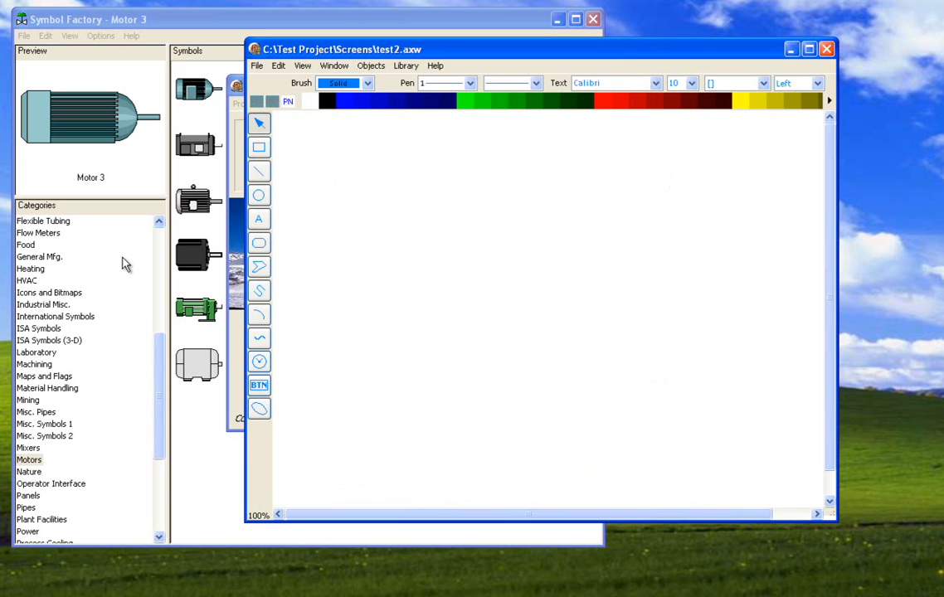
# - Switch to Symbol Factory and copy the Boiler 1 symbol from the Boilers category
pyautogui.click(152, 253)
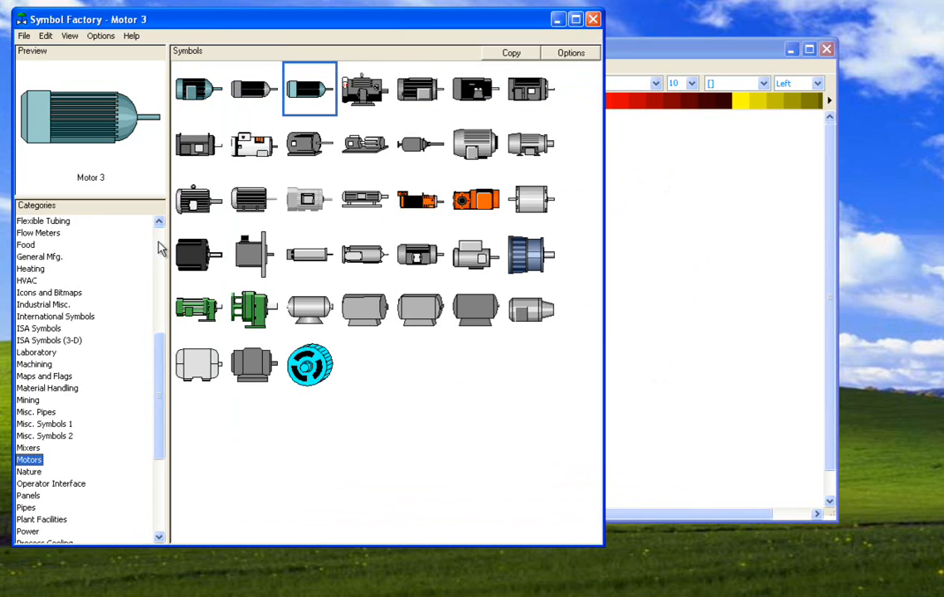
pyautogui.scroll(7, 156, 247)
pyautogui.moveTo(158, 286); pyautogui.dragTo(130, 270)
pyautogui.click(34, 329)
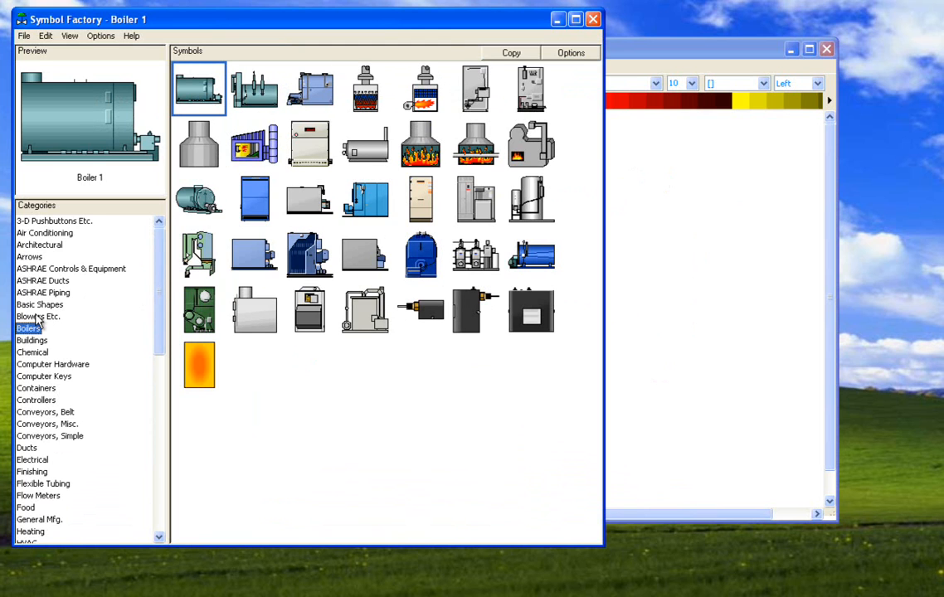
pyautogui.rightClick(80, 131)
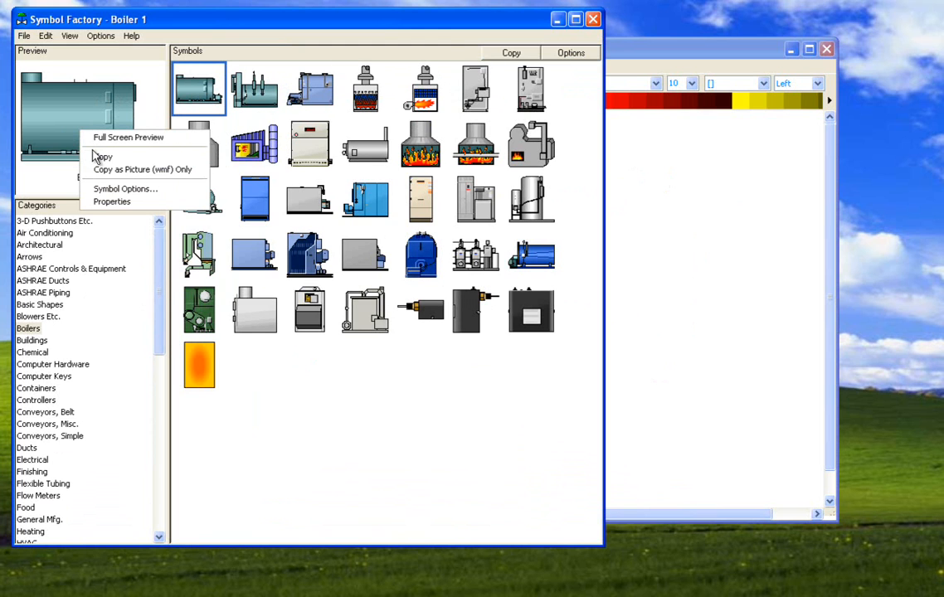
pyautogui.click(101, 157)
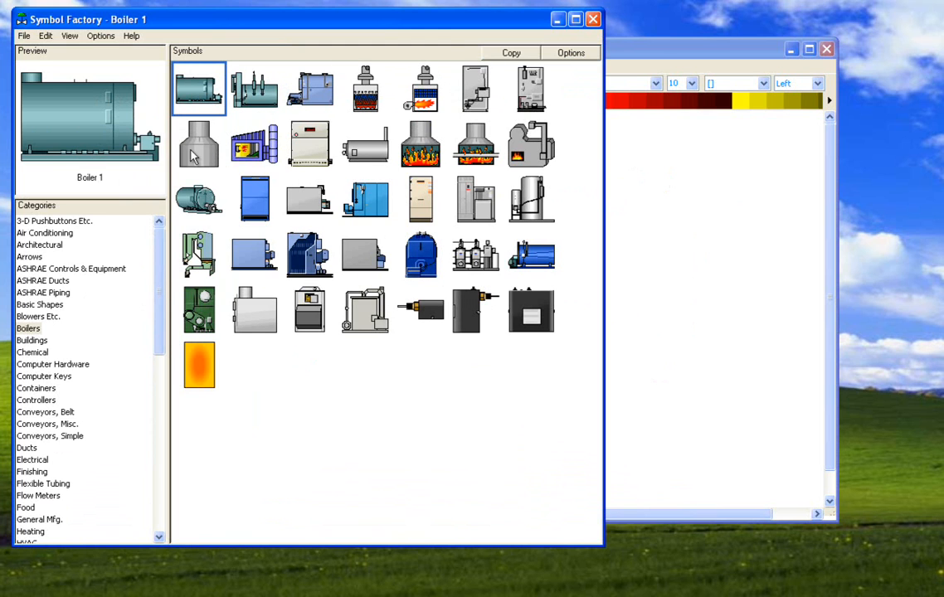
# - Try to paste the copied boiler into test2.axw as WMF parsed, and cancel the import
pyautogui.click(618, 154)
pyautogui.rightClick(618, 155)
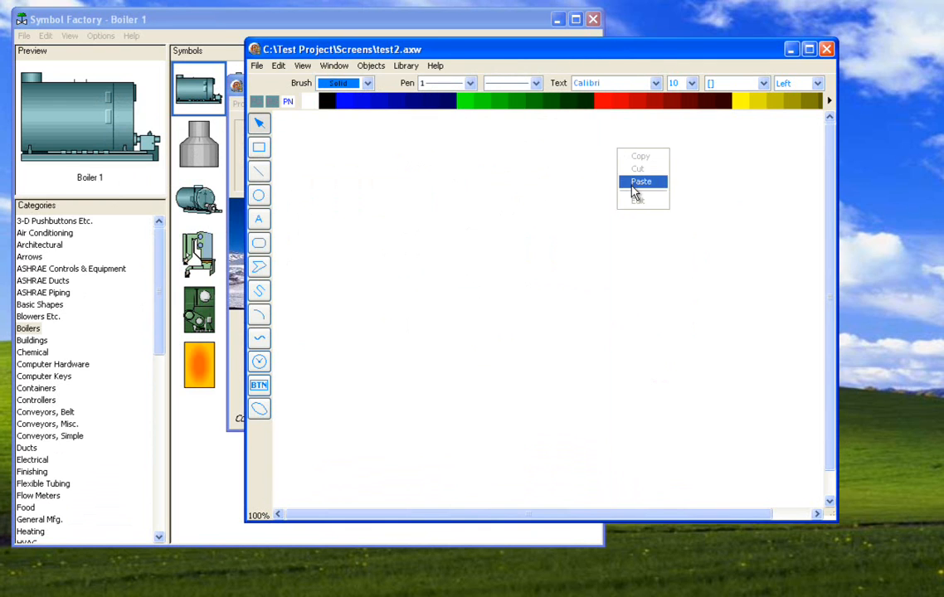
pyautogui.click(630, 180)
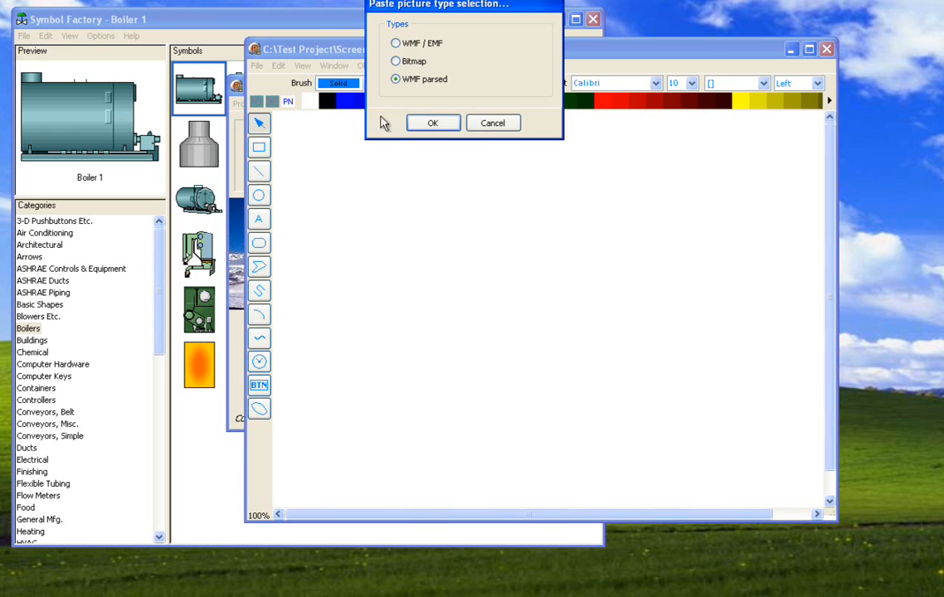
pyautogui.click(415, 125)
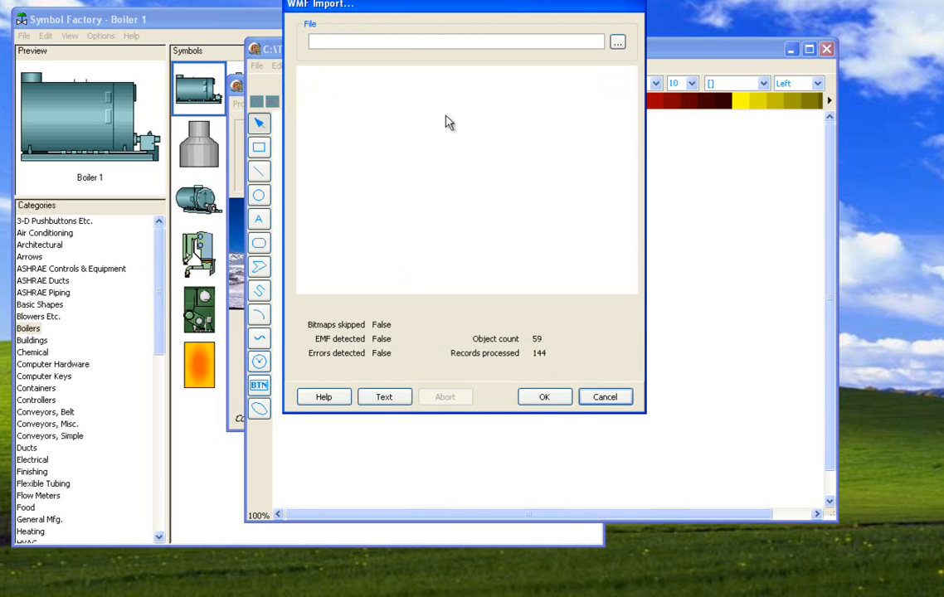
pyautogui.click(600, 398)
# - Export the Boiler 1 symbol from Symbol Factory to the Desktop as a metafile (*.wmf) named Boiler 1
pyautogui.click(124, 154)
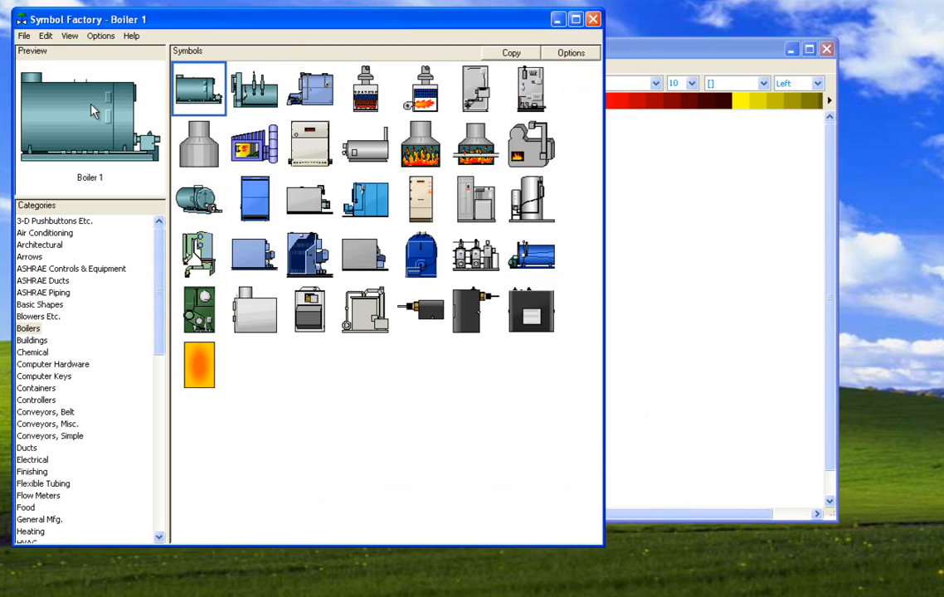
pyautogui.click(25, 36)
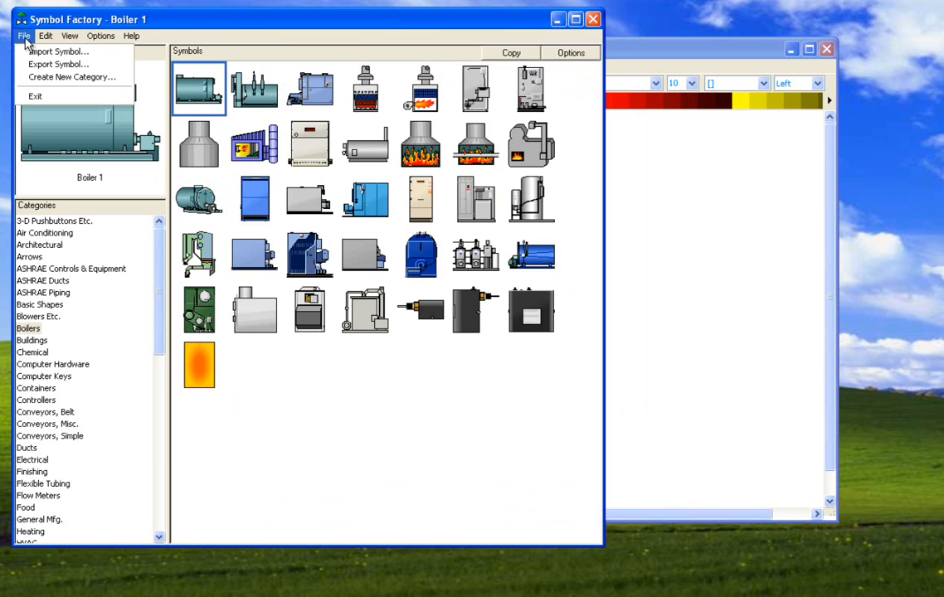
pyautogui.click(30, 62)
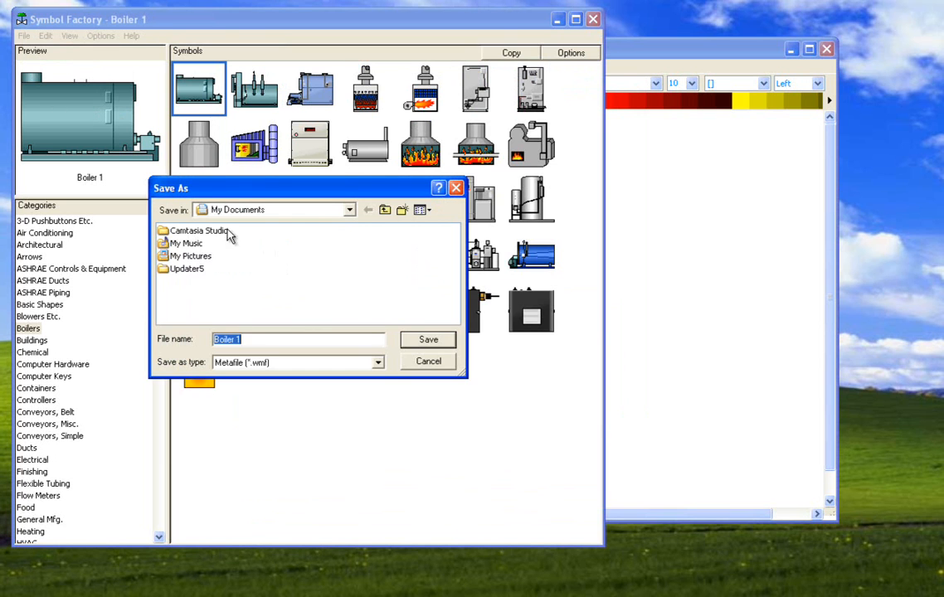
pyautogui.click(384, 211)
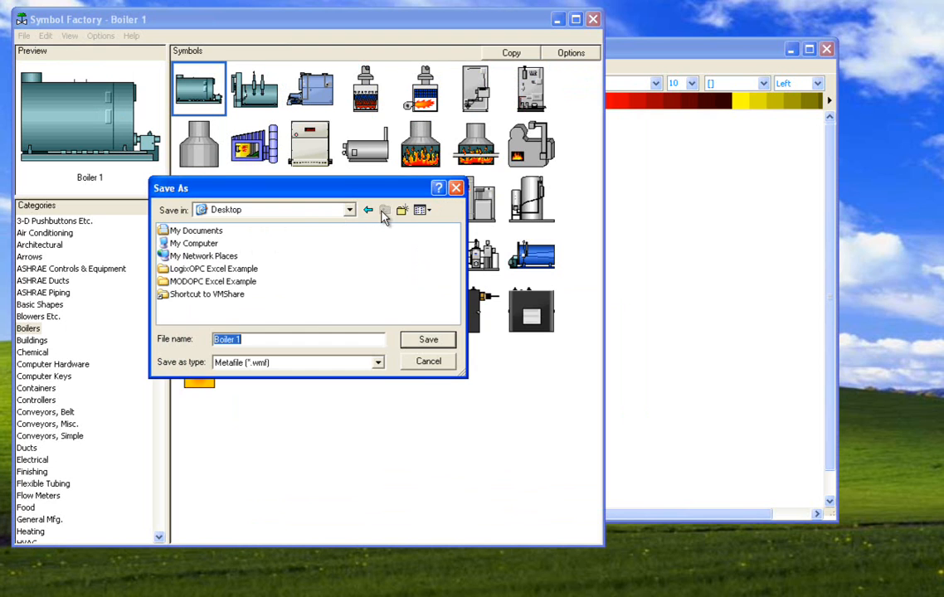
pyautogui.click(423, 341)
# - Import Boiler 1.wmf from the Desktop into the test2.axw screen and place it in the upper middle of the canvas
pyautogui.click(649, 259)
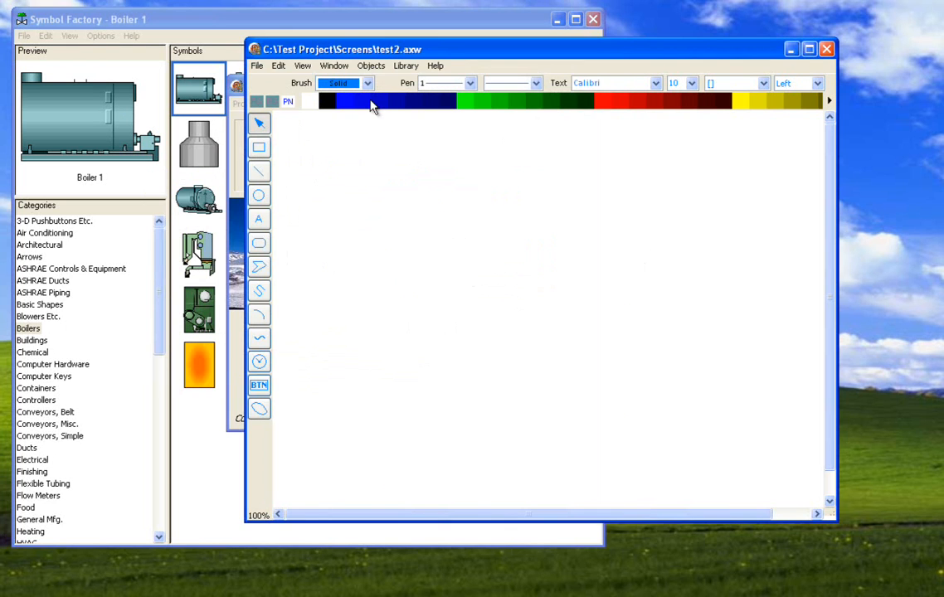
pyautogui.click(279, 65)
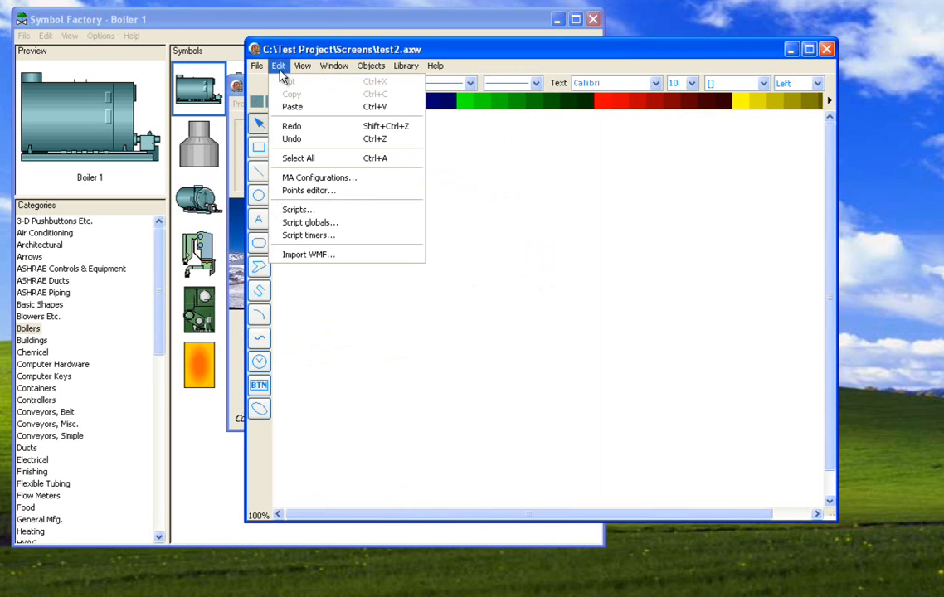
pyautogui.click(328, 257)
pyautogui.click(617, 42)
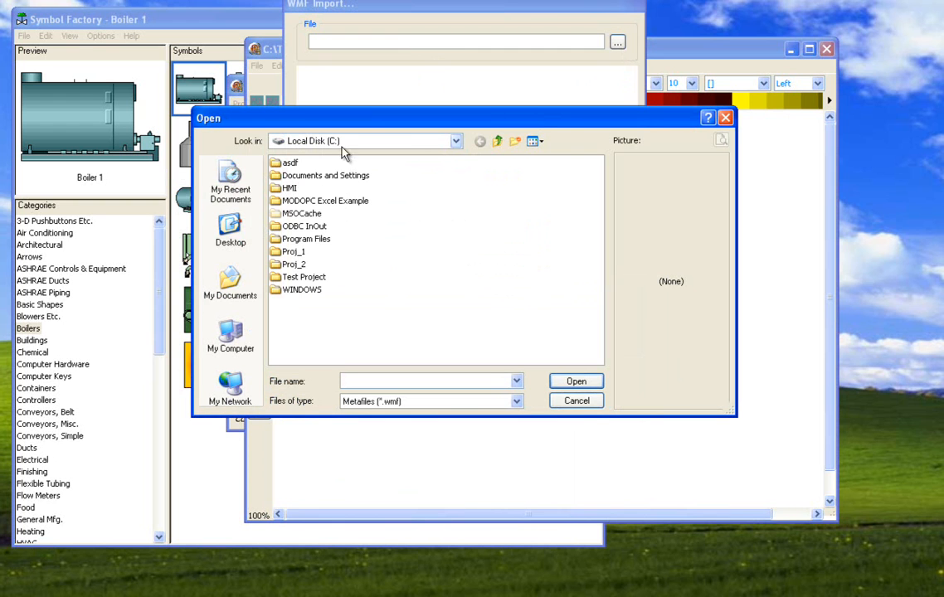
pyautogui.click(498, 142)
pyautogui.click(498, 141)
pyautogui.doubleClick(307, 227)
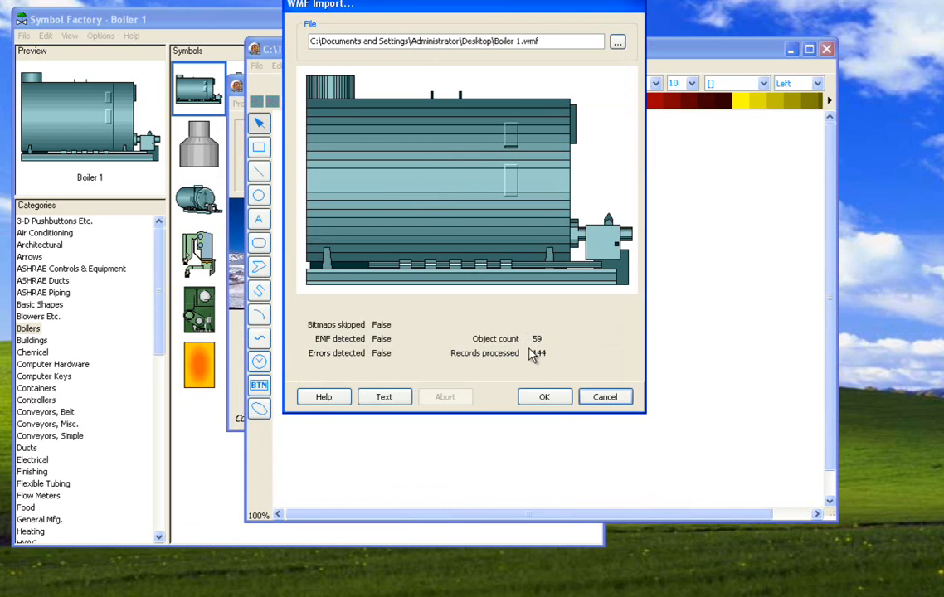
pyautogui.click(543, 397)
pyautogui.moveTo(534, 392); pyautogui.dragTo(528, 303)
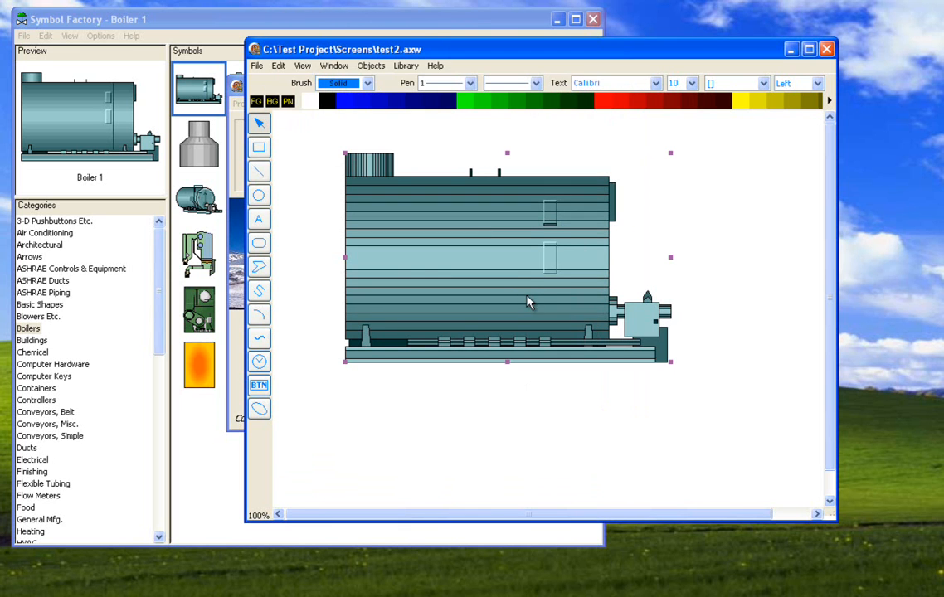
# - Open the boiler's group configuration, go through several of its polygon lines, and close it without changes
pyautogui.rightClick(514, 274)
pyautogui.click(532, 319)
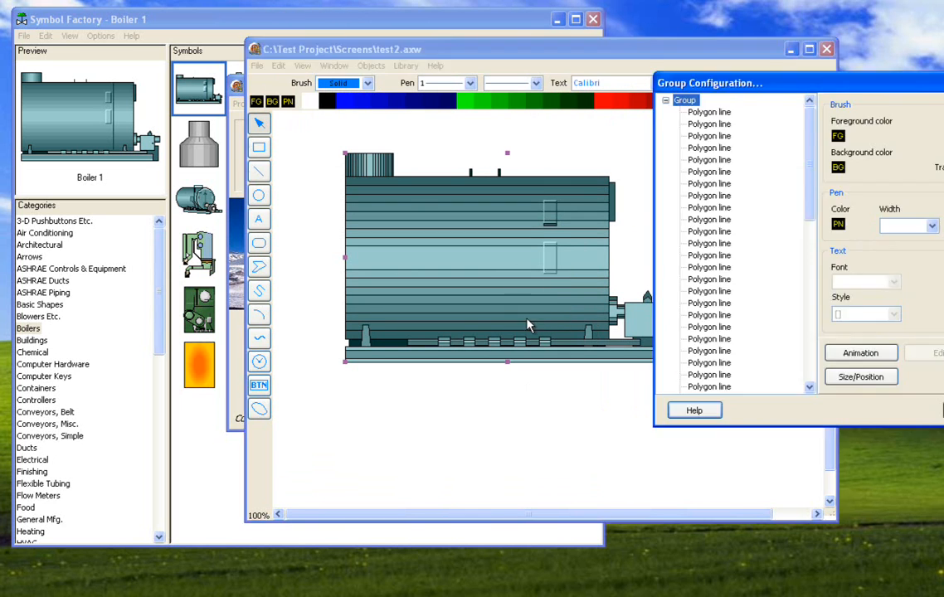
pyautogui.click(692, 197)
pyautogui.press('Down')
pyautogui.press('Down')
pyautogui.press('Down')
pyautogui.press('Down')
pyautogui.press('Down')
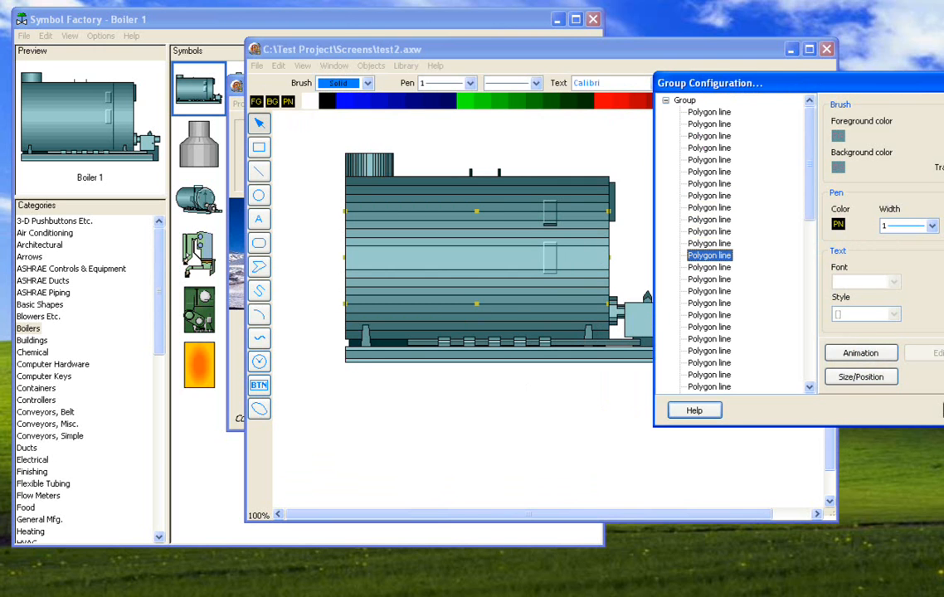
pyautogui.click(943, 410)
# - Reposition the boiler group toward the upper-left part of the canvas and deselect it
pyautogui.moveTo(535, 292); pyautogui.dragTo(516, 286)
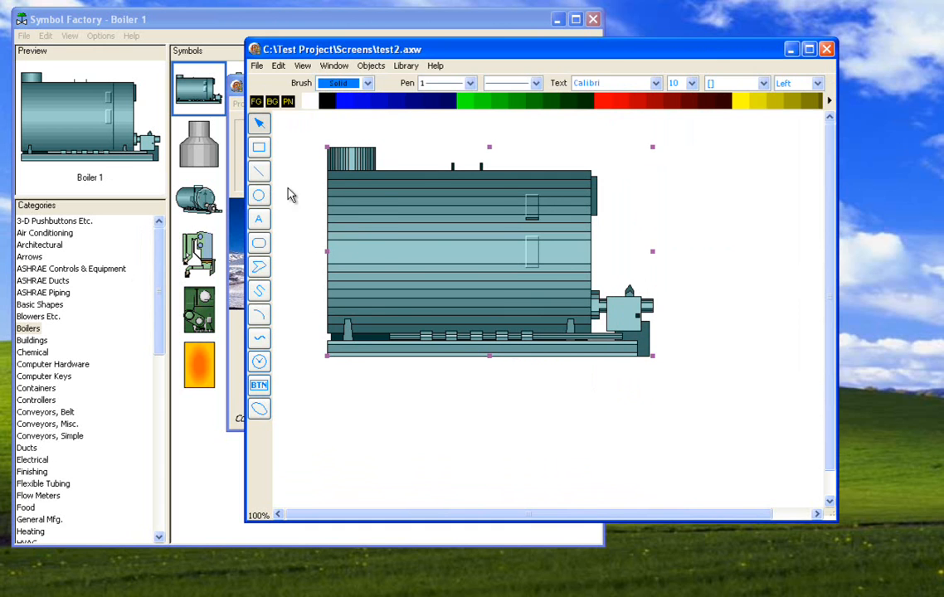
pyautogui.moveTo(375, 222)
pyautogui.mouseDown()
pyautogui.moveTo(437, 251)
pyautogui.moveTo(375, 220)
pyautogui.moveTo(407, 226)
pyautogui.moveTo(384, 219)
pyautogui.mouseUp()
pyautogui.moveTo(506, 222); pyautogui.dragTo(552, 249)
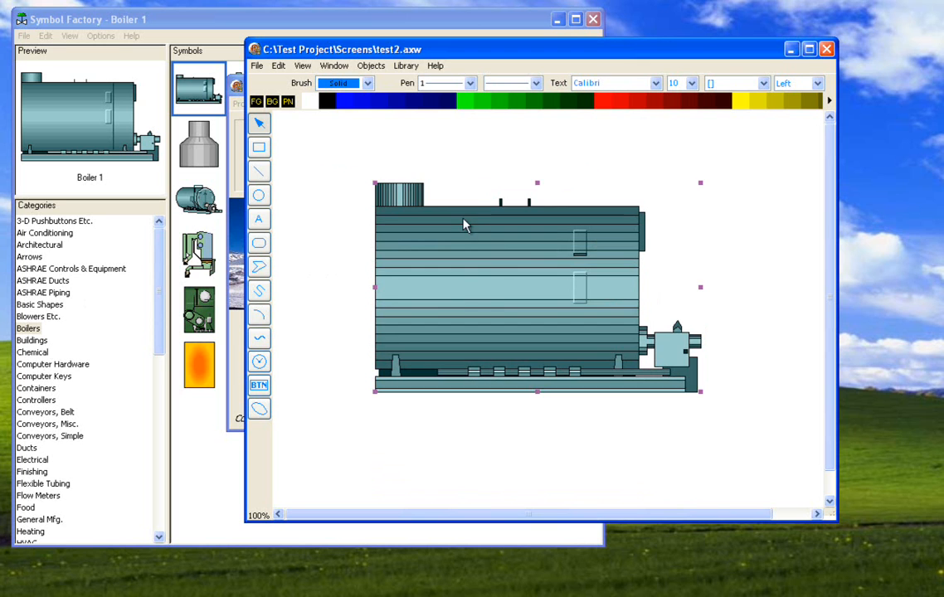
pyautogui.moveTo(416, 251); pyautogui.dragTo(349, 221)
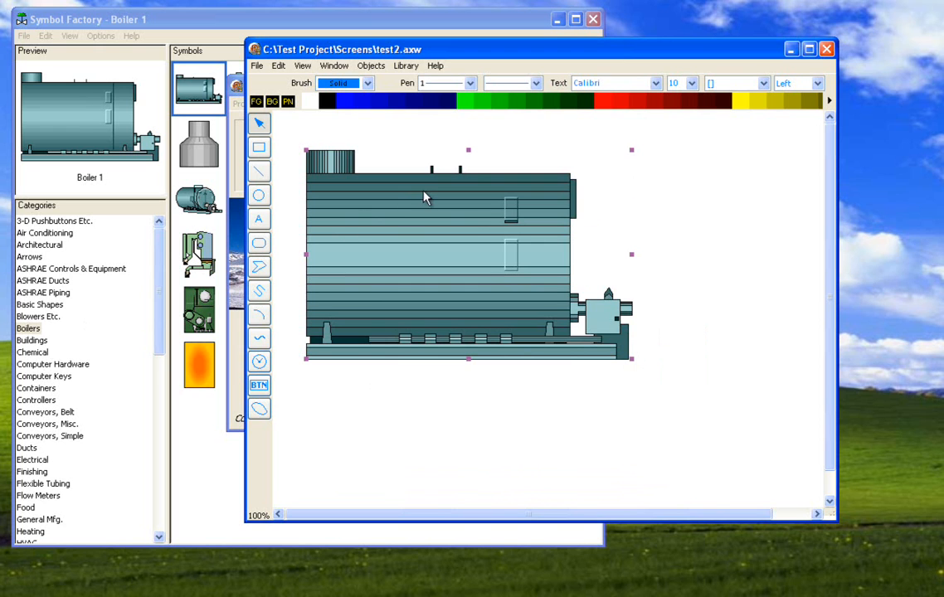
pyautogui.click(25, 35)
pyautogui.click(727, 190)
# - Enlarge the boiler group from its lower-right corner and center it on the canvas
pyautogui.moveTo(531, 262); pyautogui.dragTo(589, 284)
pyautogui.moveTo(680, 359); pyautogui.dragTo(724, 412)
pyautogui.moveTo(605, 315); pyautogui.dragTo(579, 326)
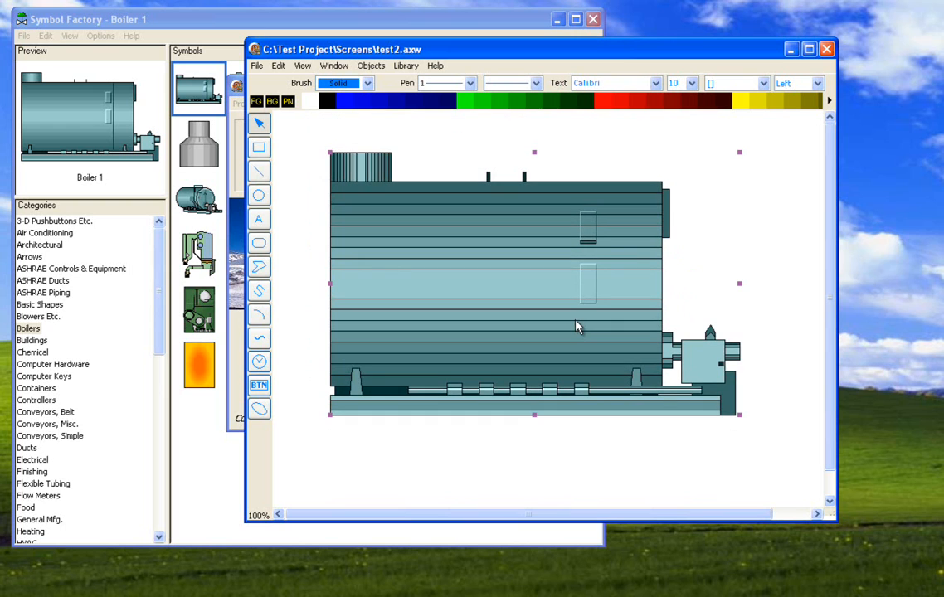